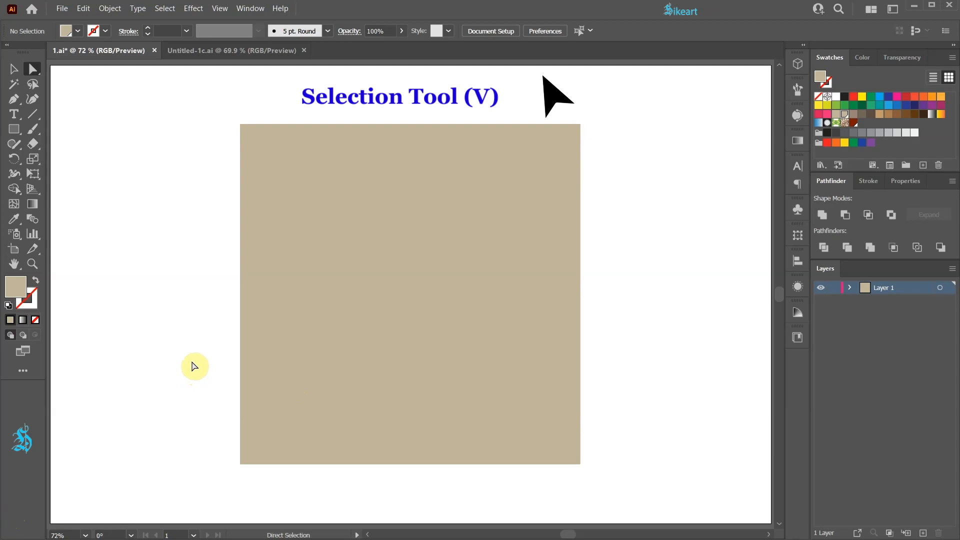
Select the tan square with the Selection tool, hide its bounding box and show it again
key(v)
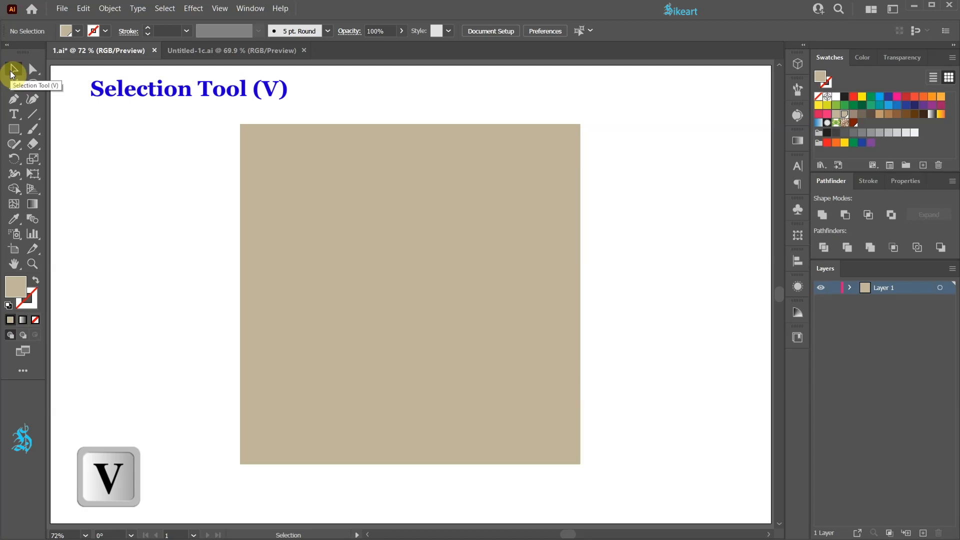
click(397, 200)
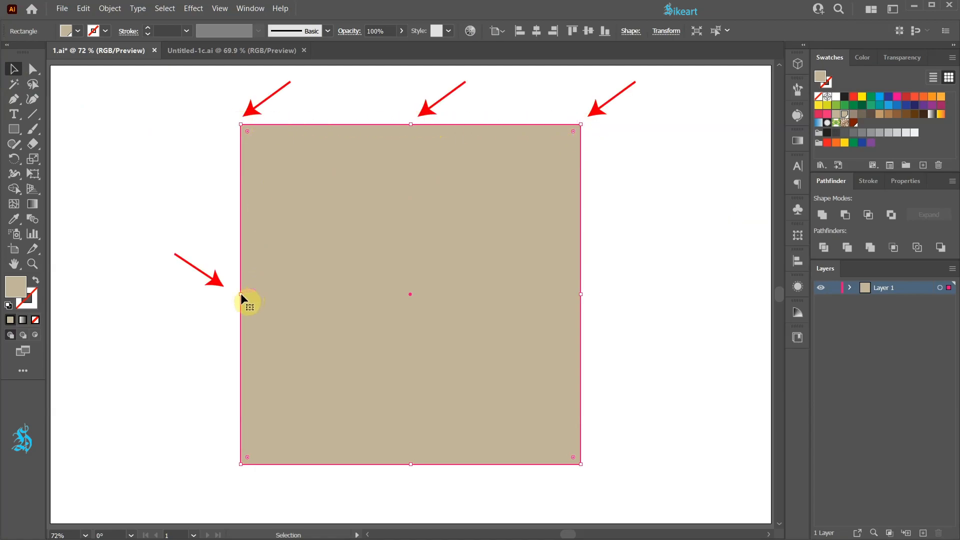
key(ctrl+shift+b)
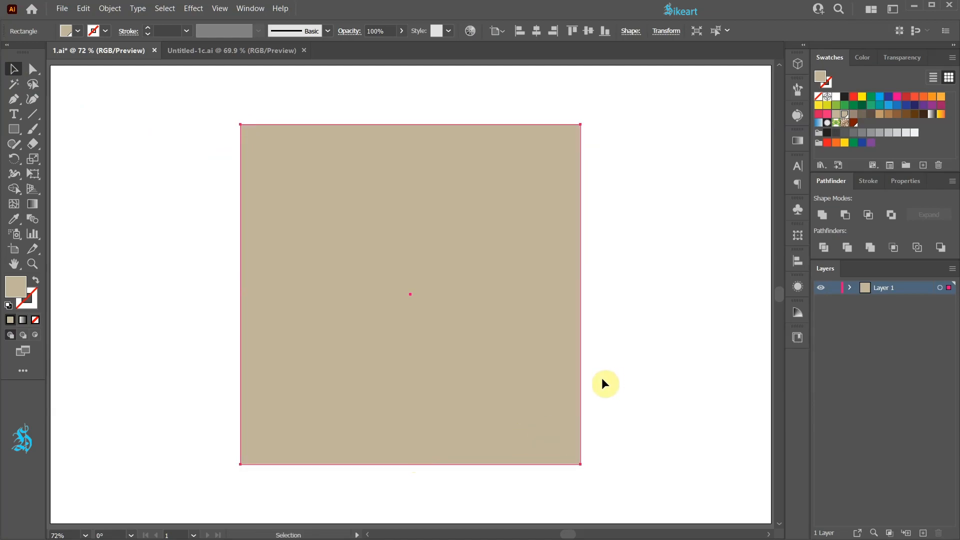
click(219, 8)
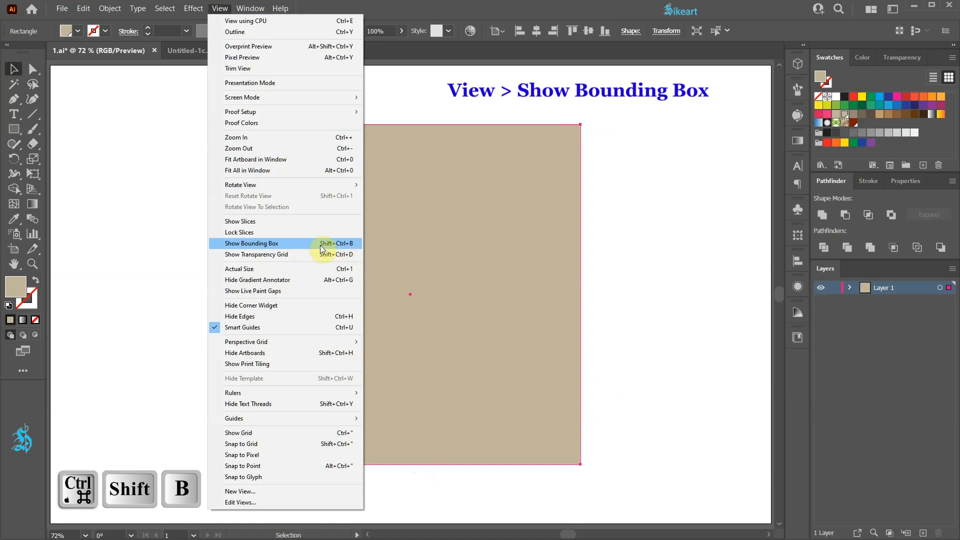
click(301, 244)
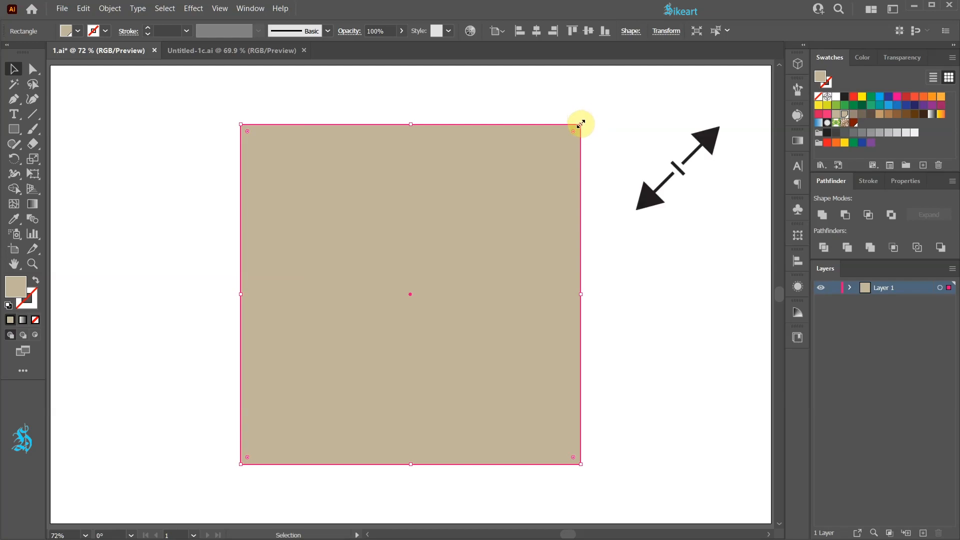
Try resizing the square proportionally about its centre from the upper-right corner, up to about 770 px, and deselect it
drag(581, 124, 580, 124)
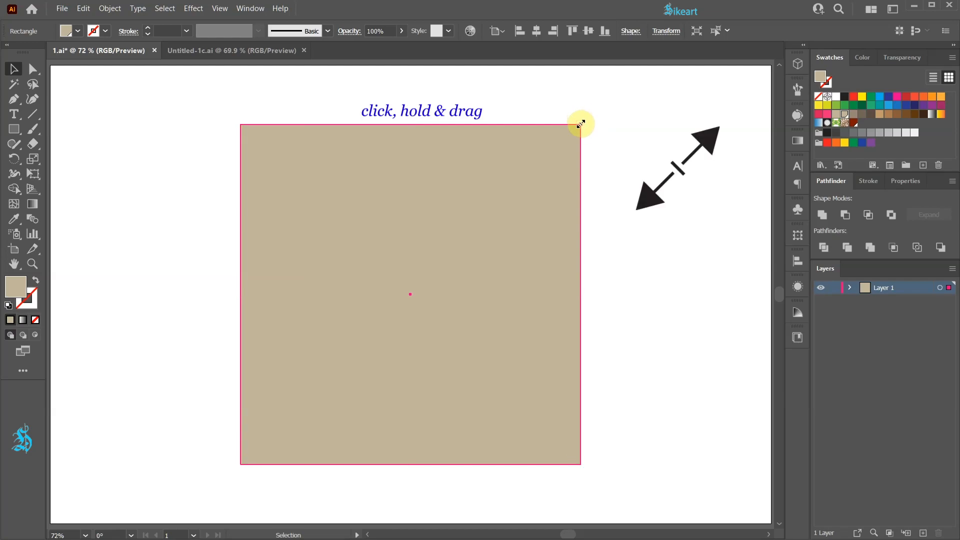
drag(580, 124, 653, 97)
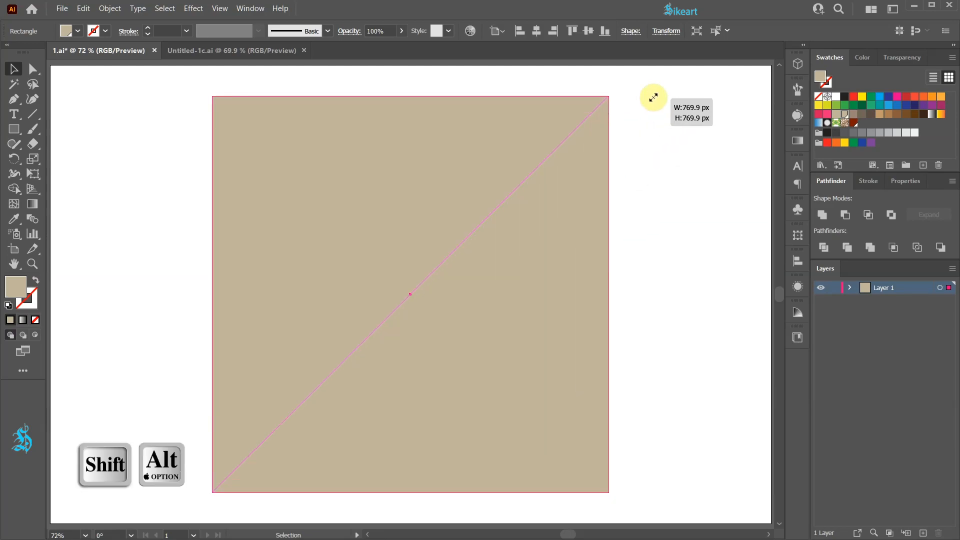
drag(653, 97, 632, 127)
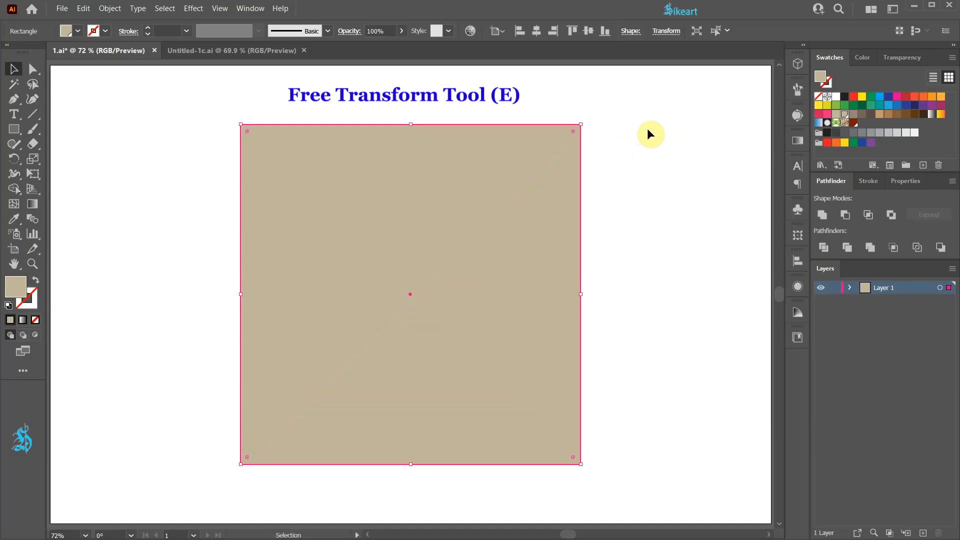
click(648, 129)
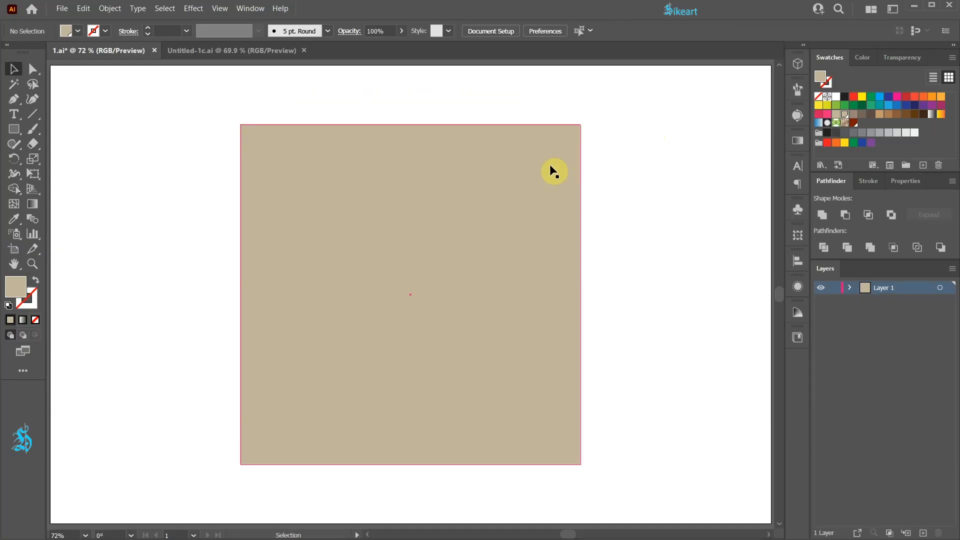
Select the whole square and try shrinking it with Free Transform from its upper-right corner, right side and top side
key(a)
click(441, 162)
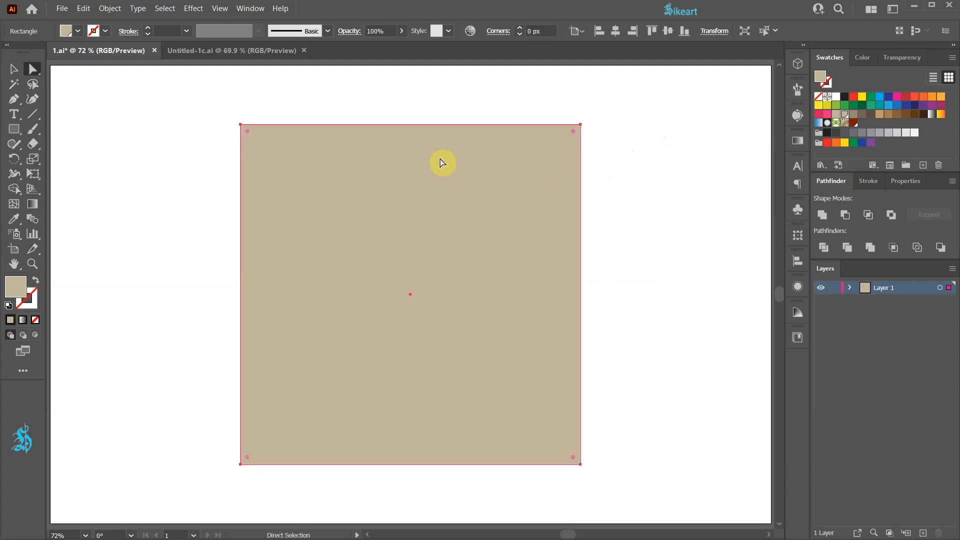
key(e)
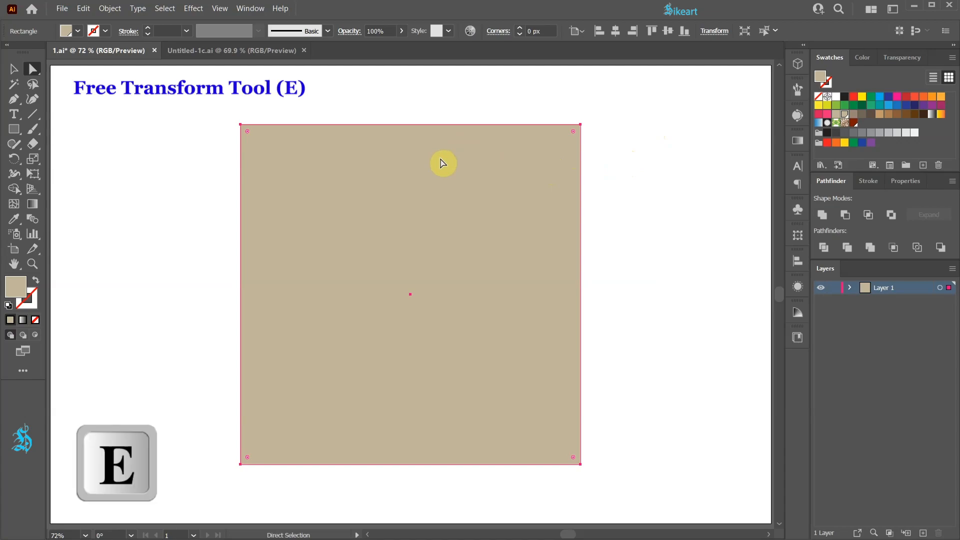
drag(33, 174, 95, 175)
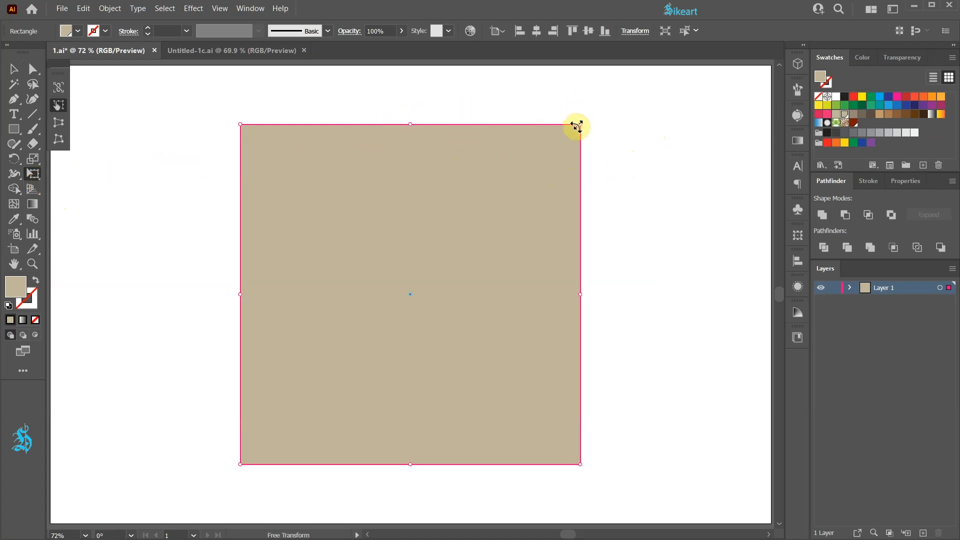
drag(576, 127, 586, 174)
mouse_move(559, 305)
mouse_down()
mouse_move(435, 313)
mouse_move(546, 304)
mouse_up()
drag(391, 146, 393, 158)
key(a)
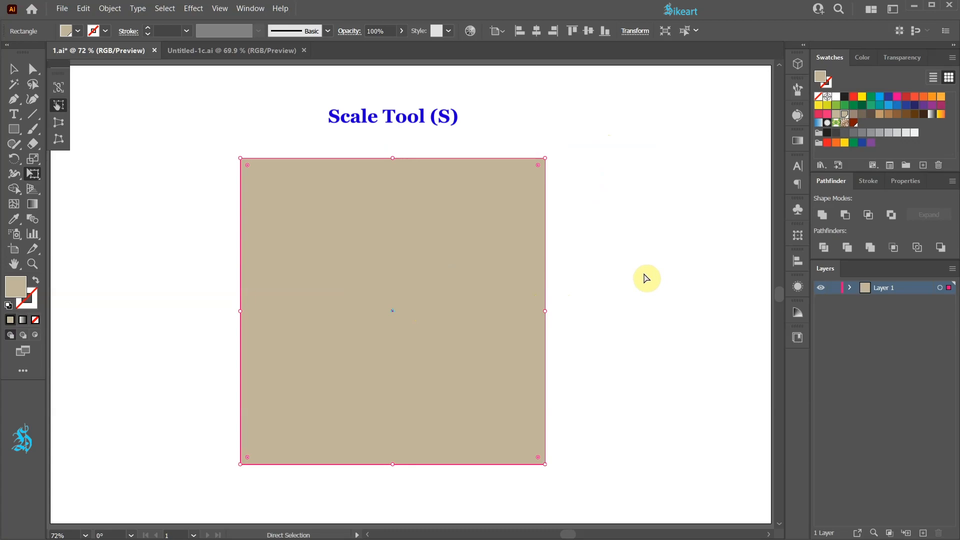
Select the square and scale it down slightly and evenly about its centre with the Scale tool
key(v)
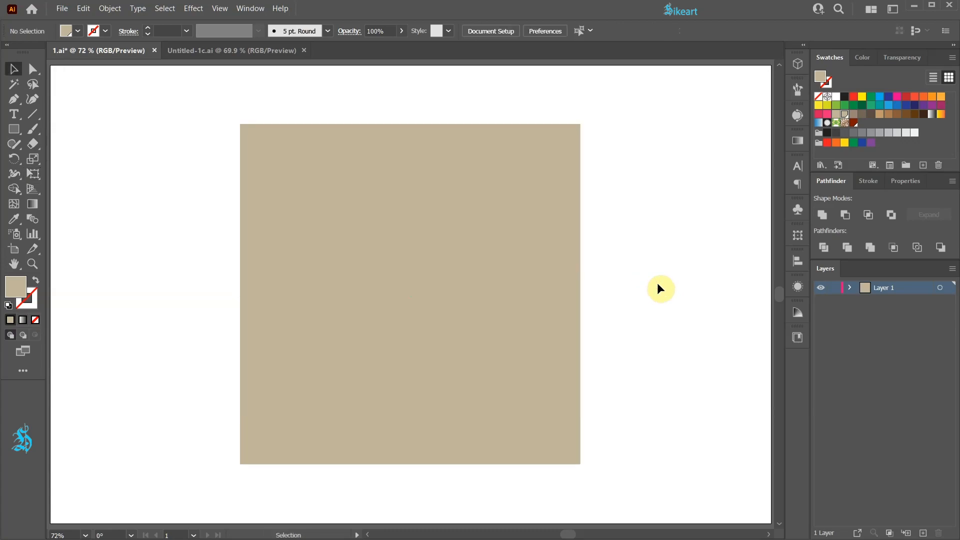
key(v)
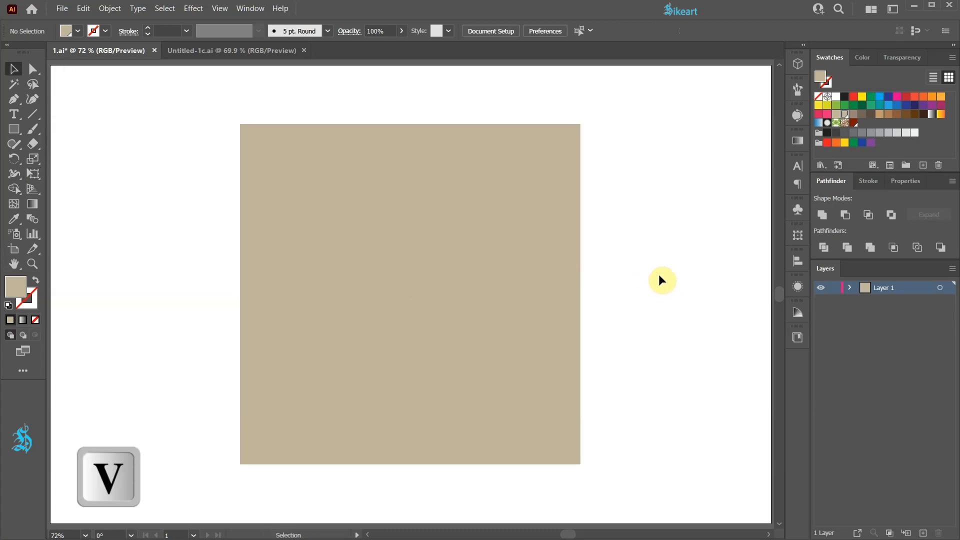
click(550, 158)
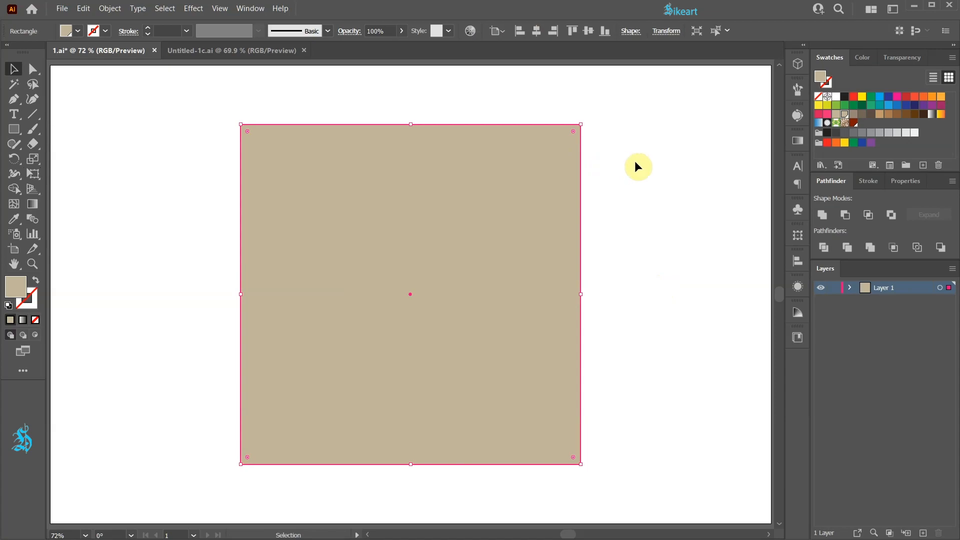
key(s)
key(s)
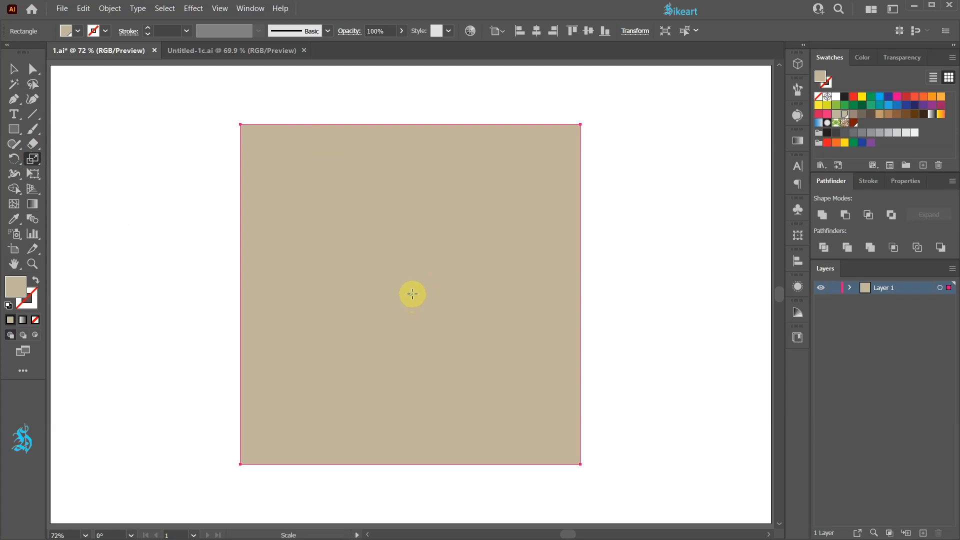
click(410, 294)
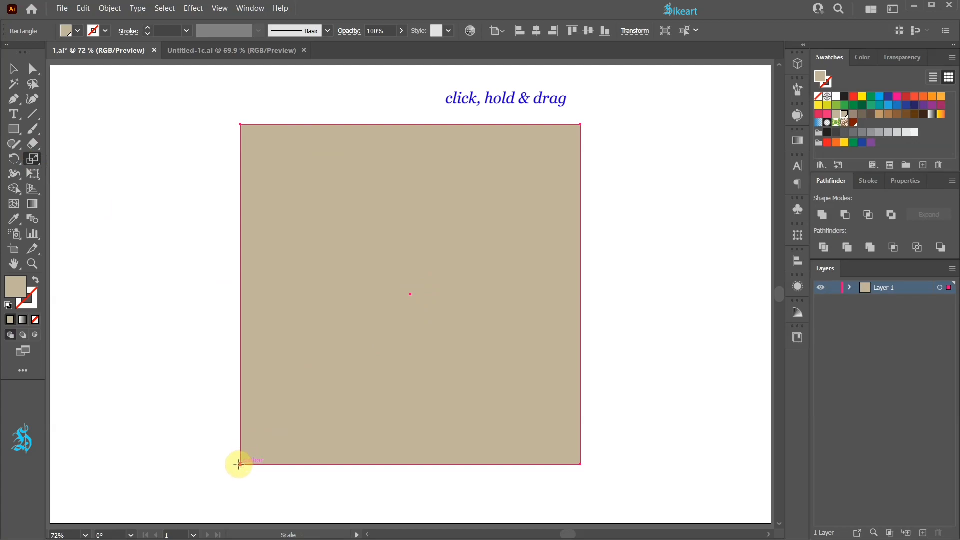
drag(268, 447, 278, 439)
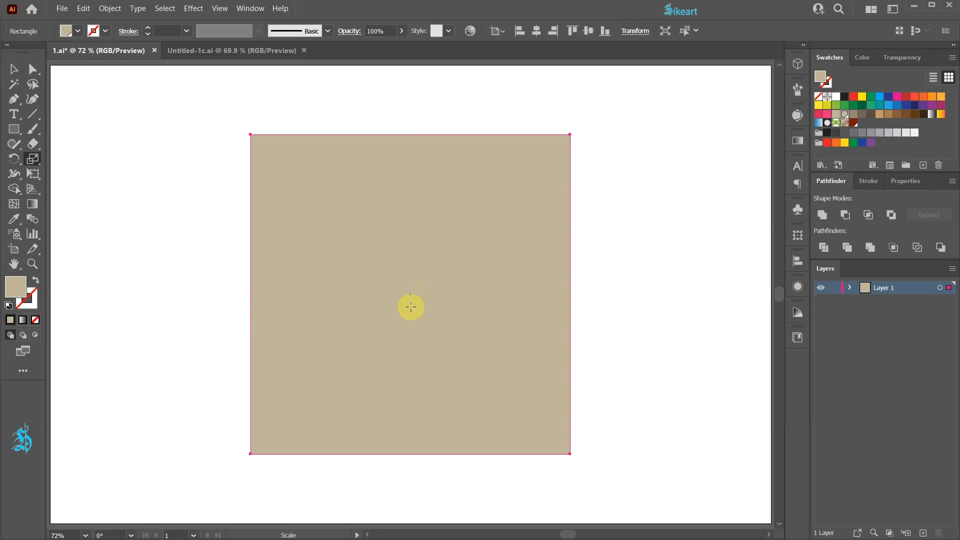
Preview a uniform scale of 50% on the square in the Scale options and set it back to 100%
key(Return)
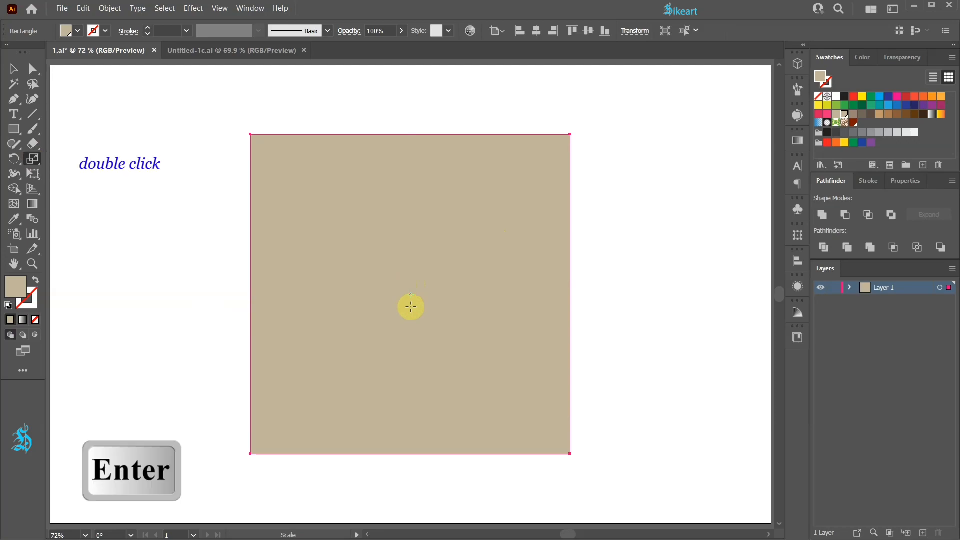
double_click(33, 159)
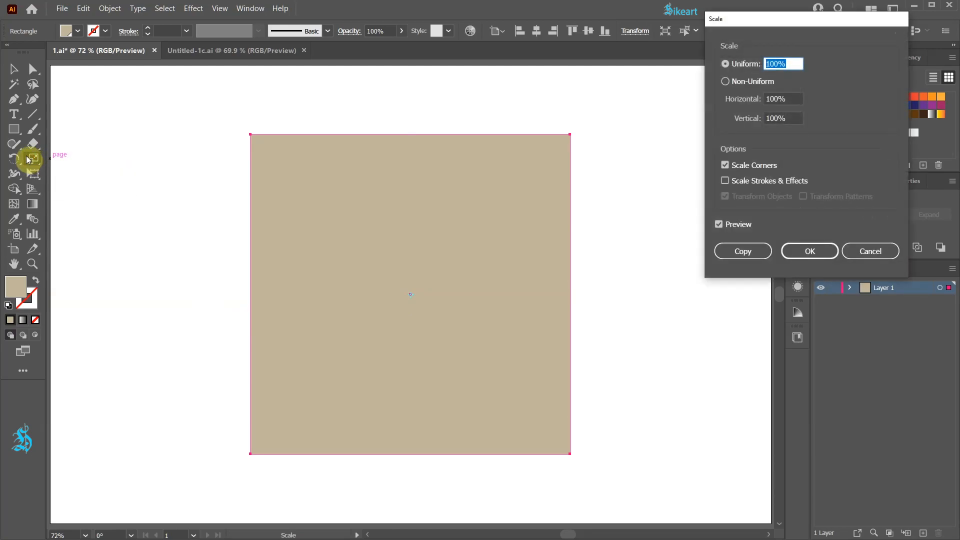
text(50)
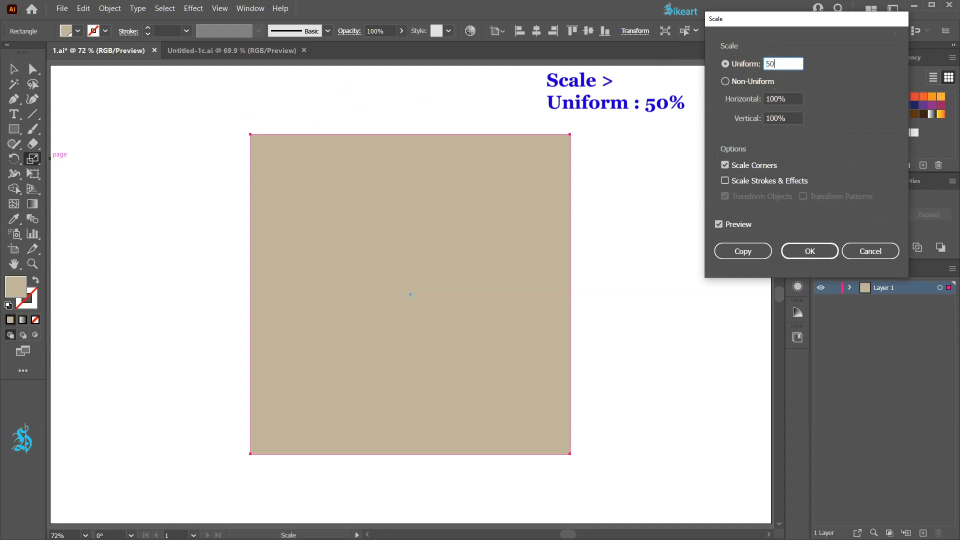
key(Tab)
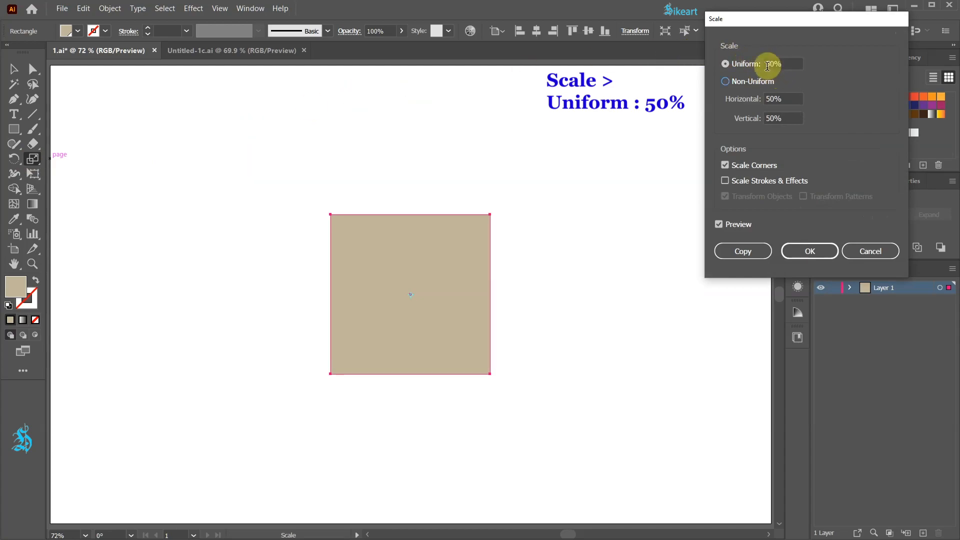
drag(769, 64, 762, 67)
text(10)
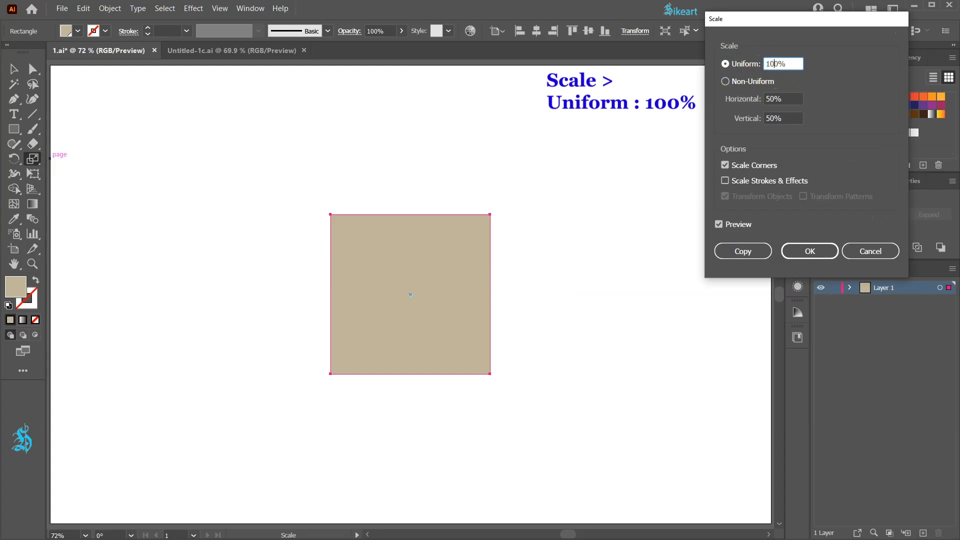
key(Tab)
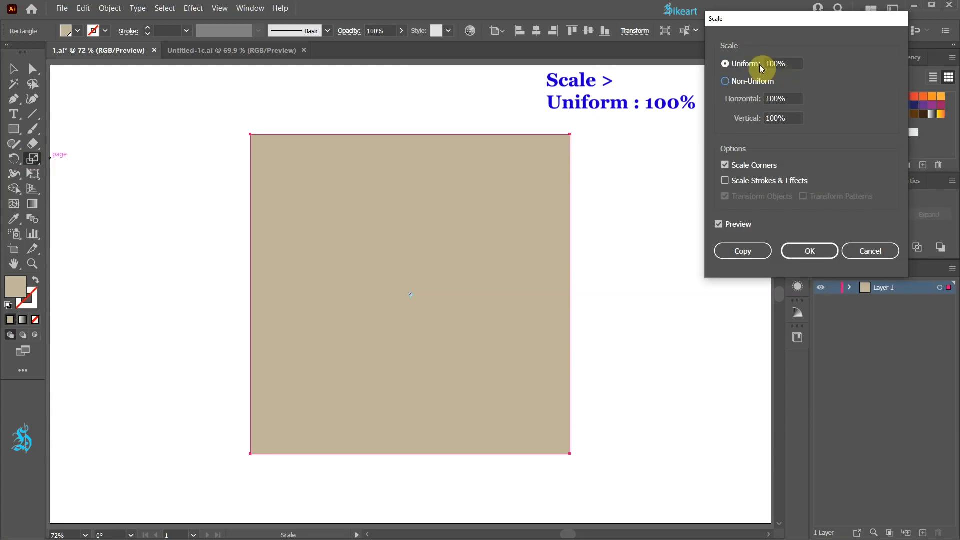
Preview a non-uniform scale with 50% horizontal, set horizontal back to 100% and accept the Scale options
click(726, 81)
drag(779, 98, 766, 99)
text(50)
key(Tab)
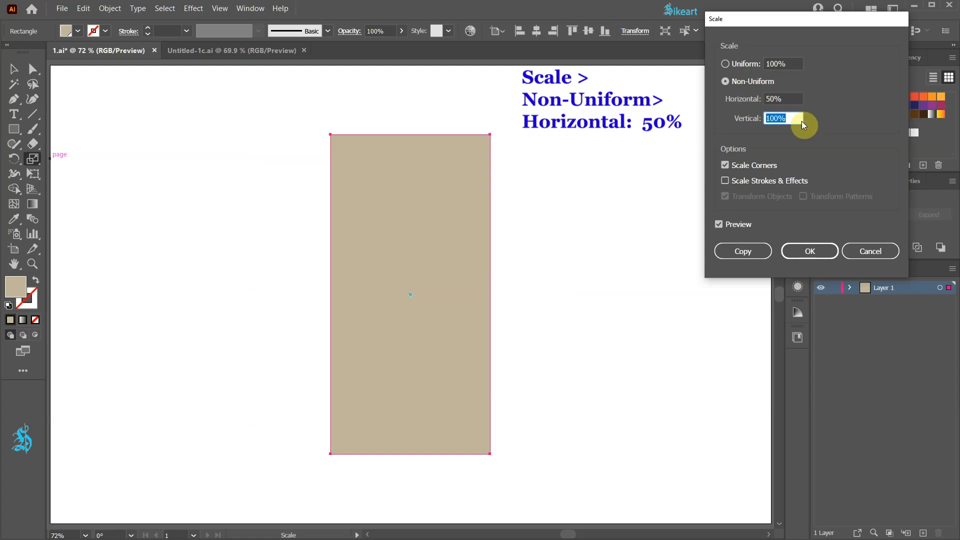
drag(778, 99, 763, 103)
text(100)
key(Tab)
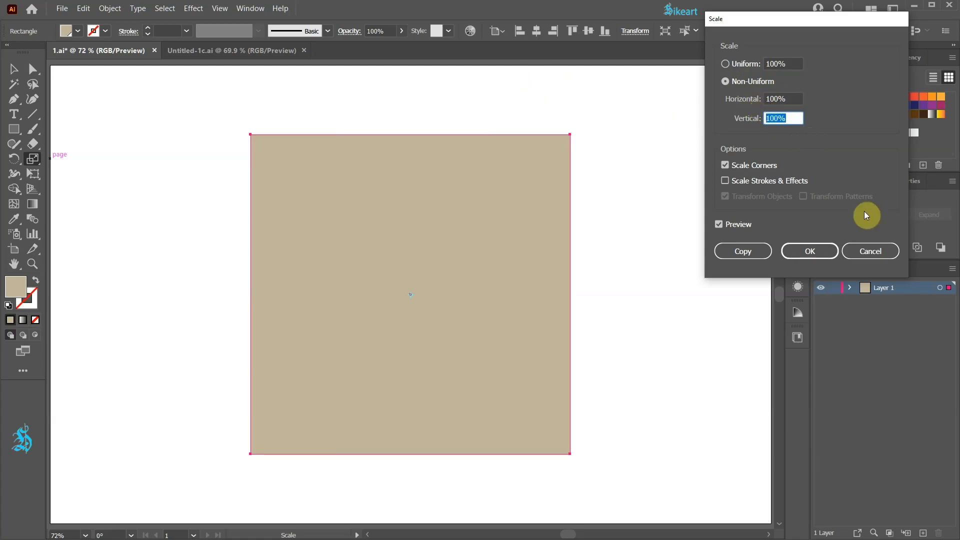
click(791, 251)
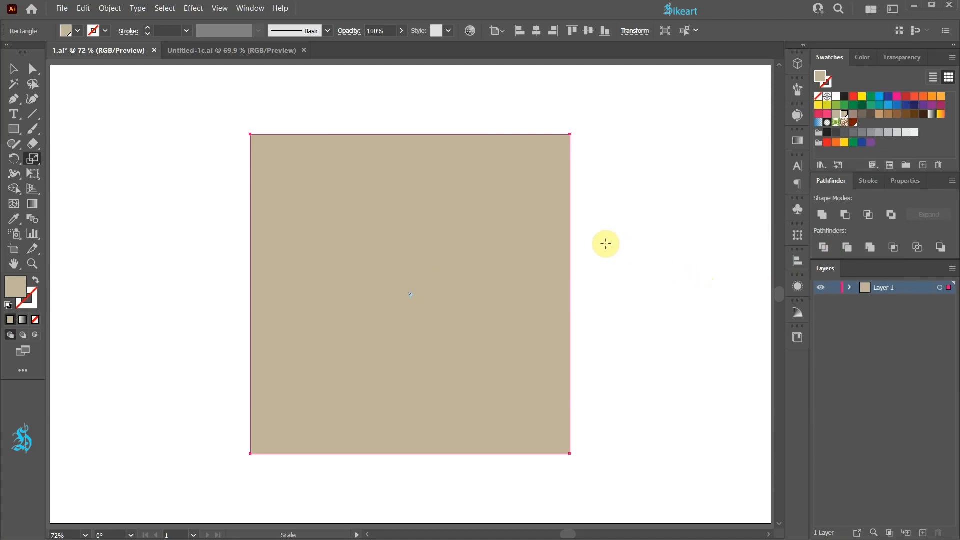
Scale the square uniformly to 50% about its lower-left corner and undo that scaling
key(alt)
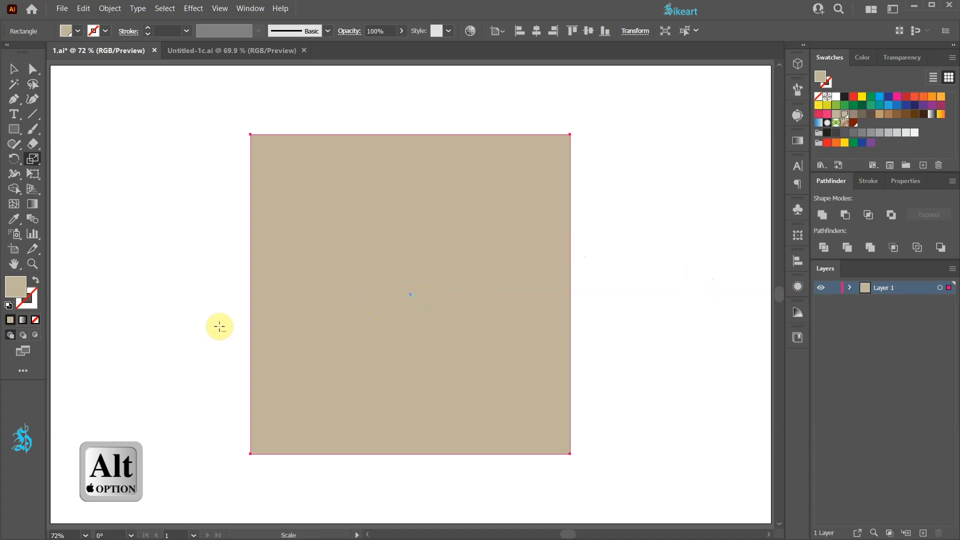
alt+click(250, 455)
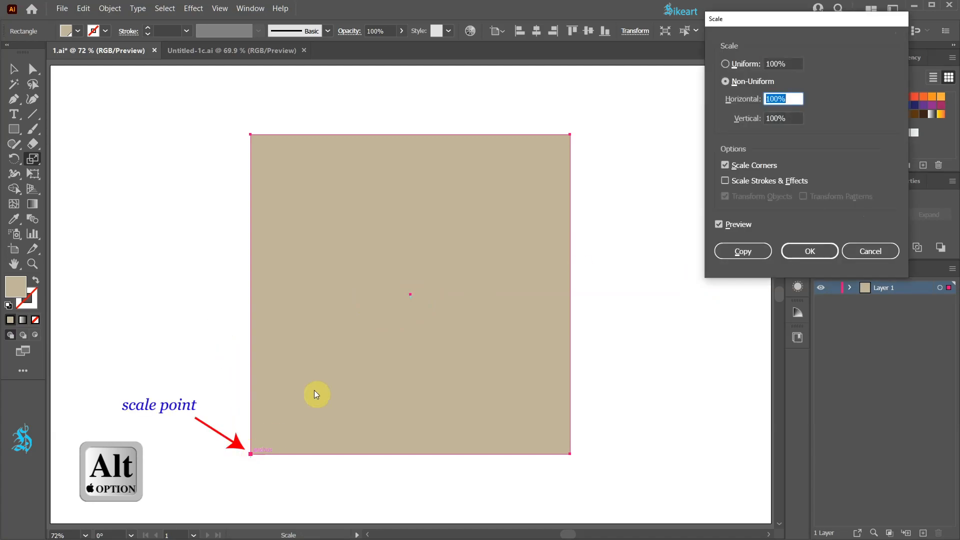
click(726, 81)
click(725, 63)
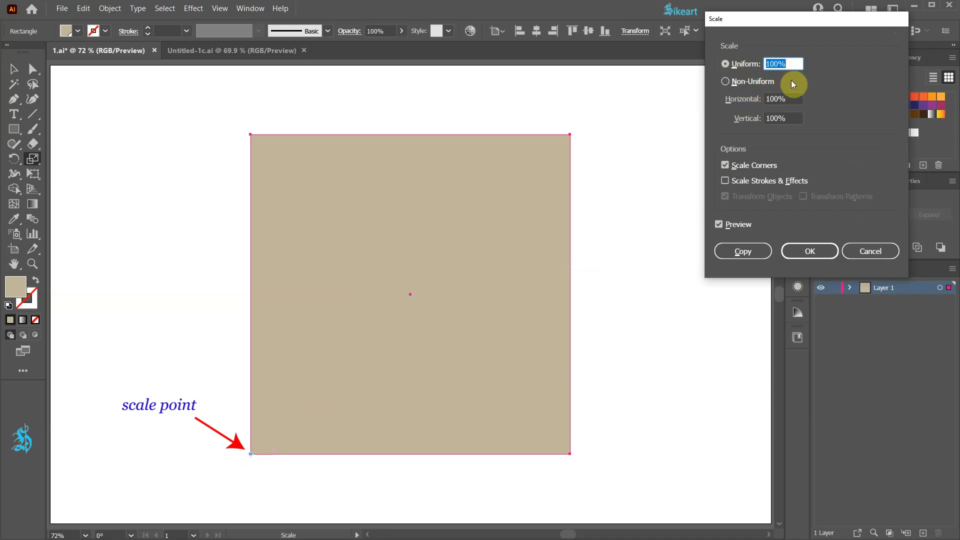
text(50)
click(809, 250)
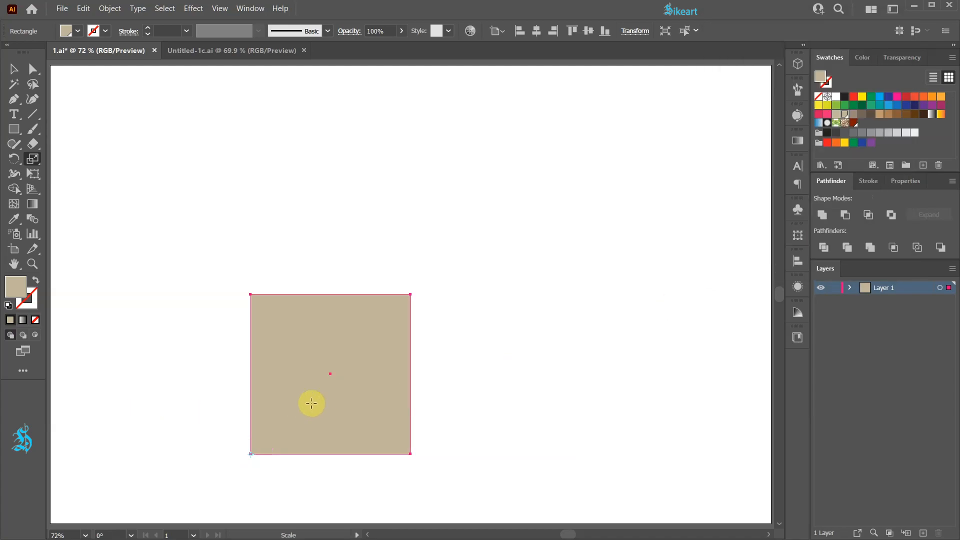
key(ctrl+z)
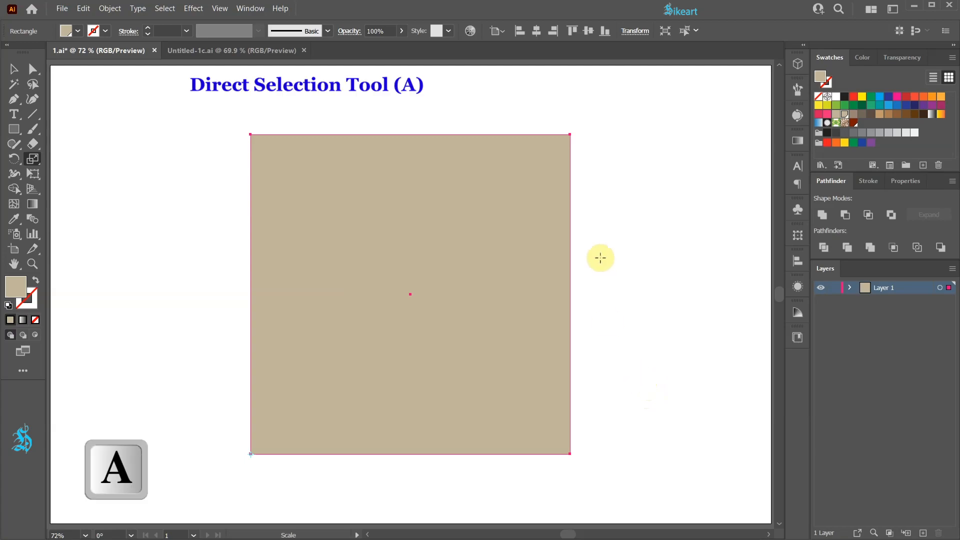
Select only the square's upper-left and upper-right anchor points with the Direct Selection tool
click(35, 70)
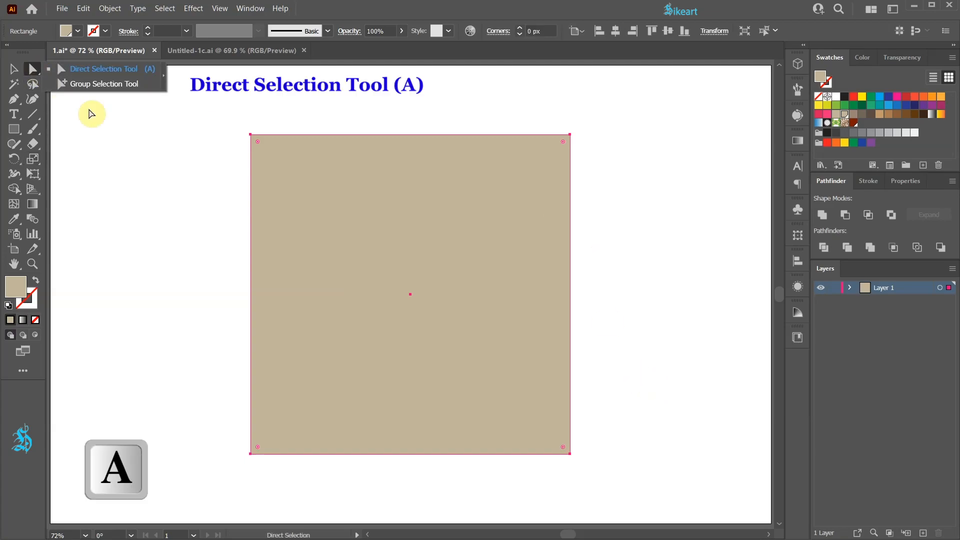
click(154, 145)
drag(227, 117, 322, 166)
drag(553, 122, 606, 163)
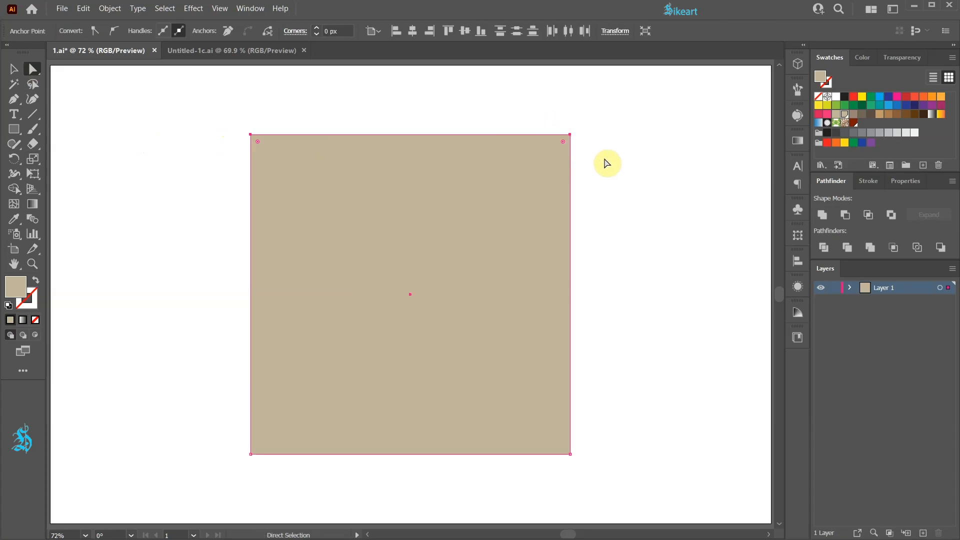
Preview a uniform 75% scale of the two upper anchor points about the top edge's midpoint and cancel the scaling
key(s)
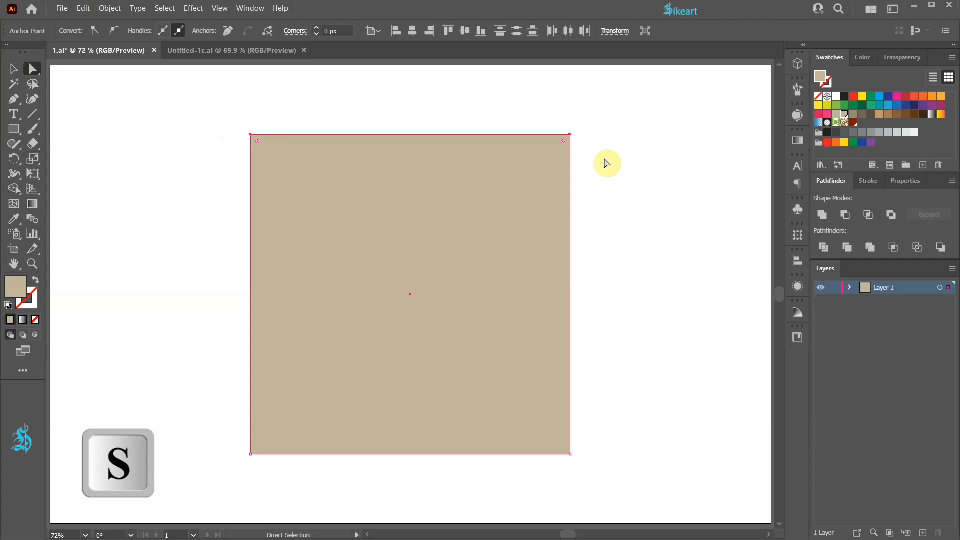
click(411, 134)
key(Return)
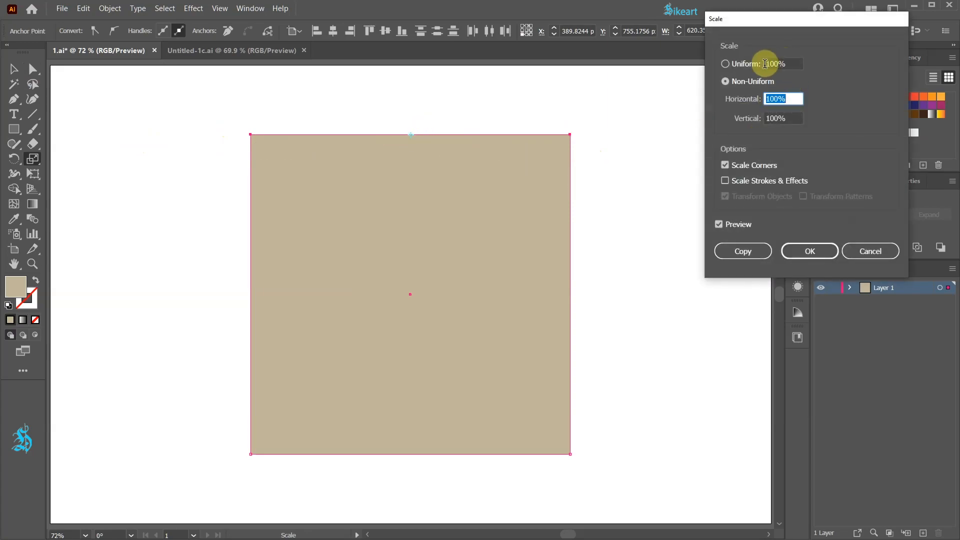
click(725, 64)
text(22)
key(Tab)
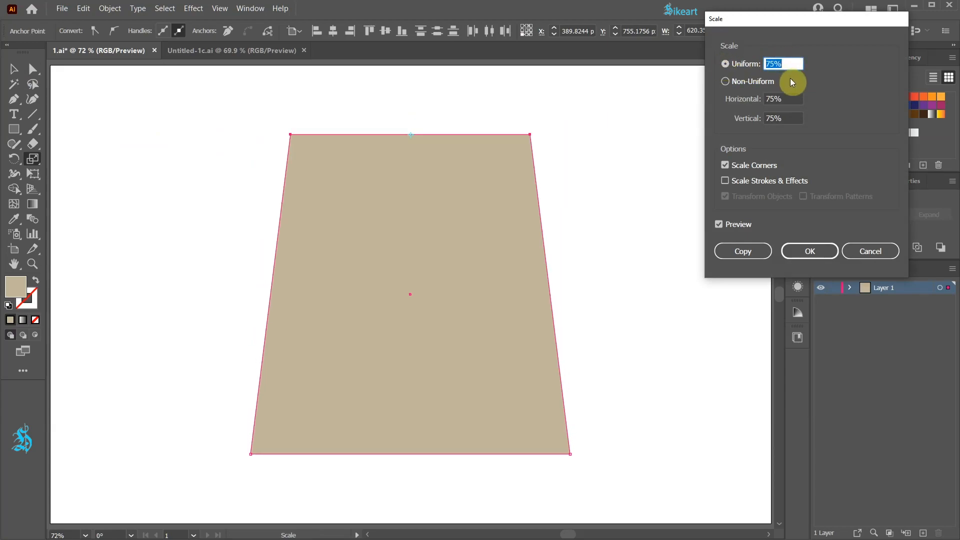
click(871, 251)
Rotate the square 45° into a diamond and select only its left and right anchor points
key(v)
drag(575, 133, 584, 294)
key(a)
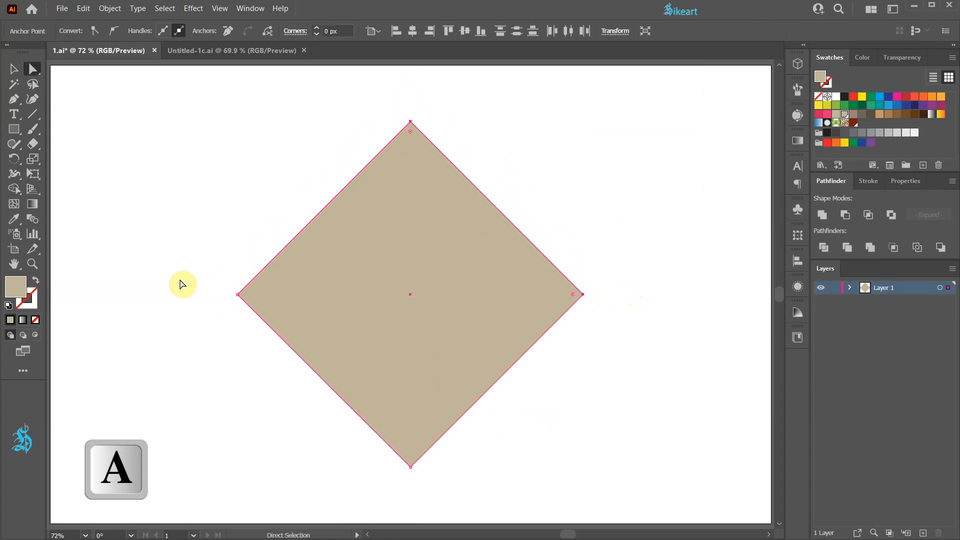
drag(189, 270, 629, 320)
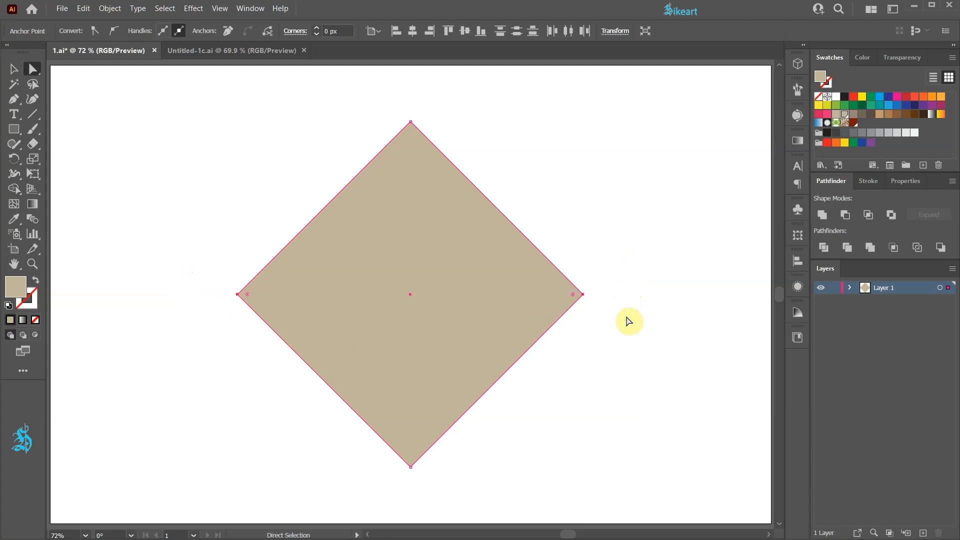
Preview a uniform 40% scale of the diamond's left and right anchor points about its centre and cancel the scaling
key(s)
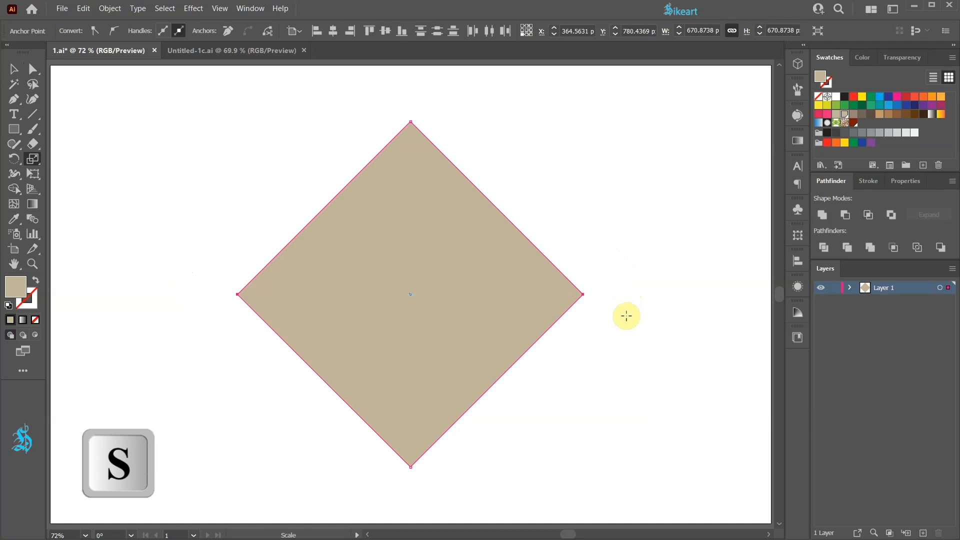
key(Return)
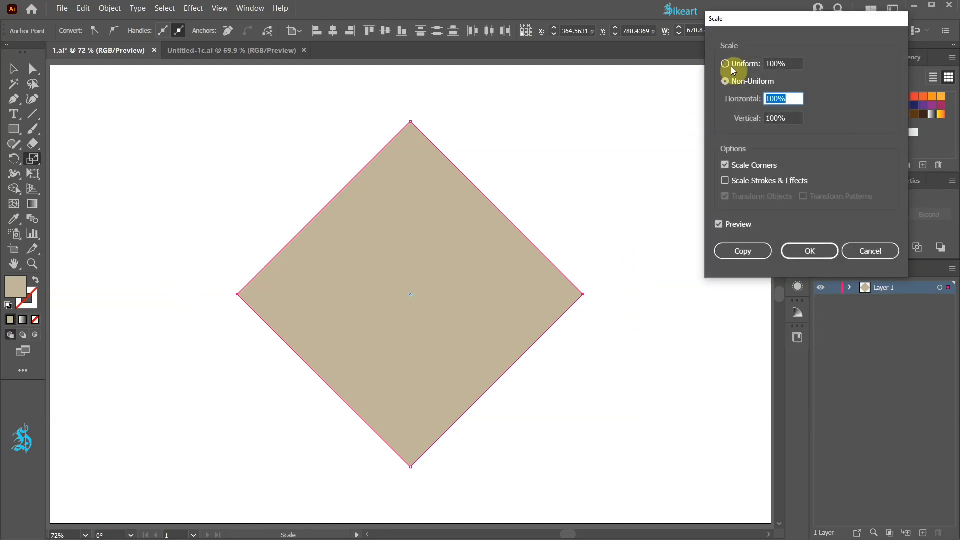
click(727, 63)
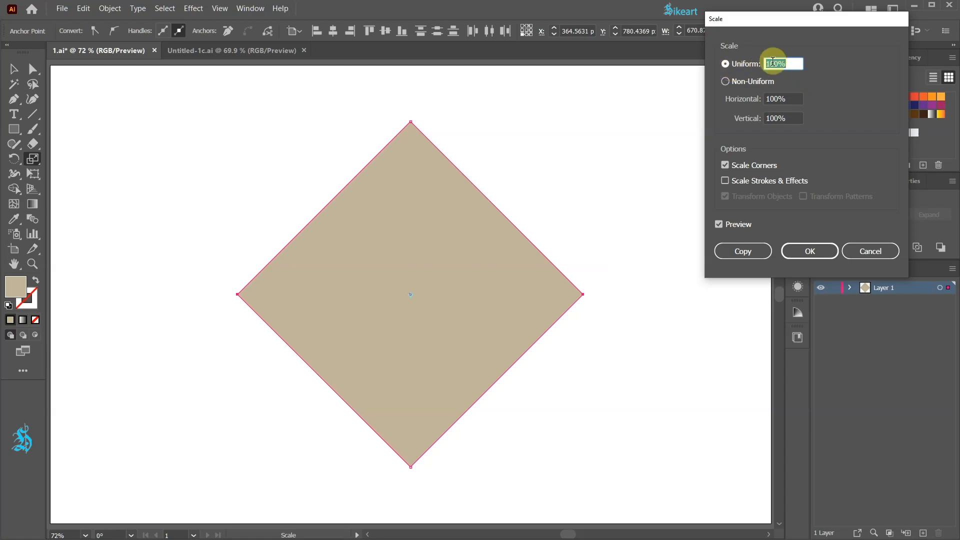
key(shift+Down)
key(shift+Down)
key(shift+Down)
key(shift+Down)
key(shift+Down)
key(shift+Down)
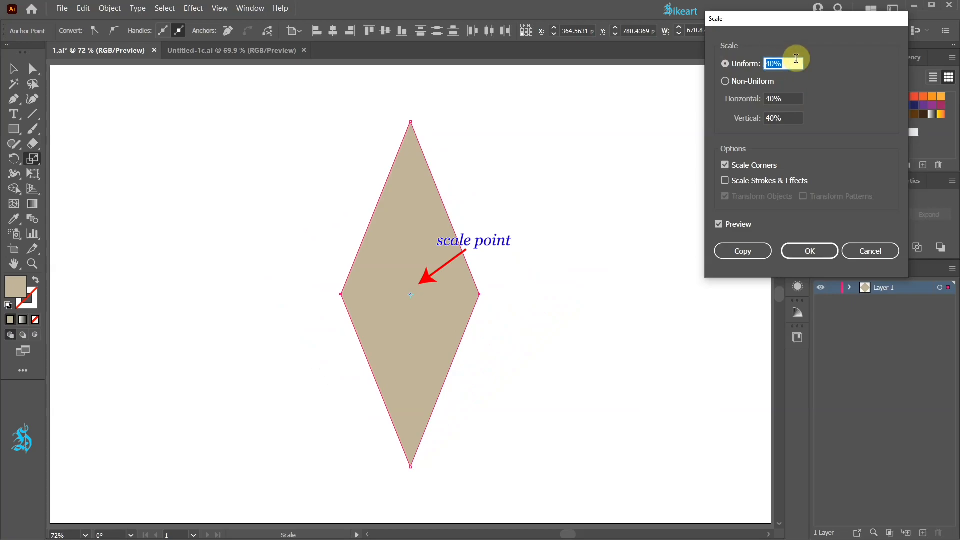
click(870, 252)
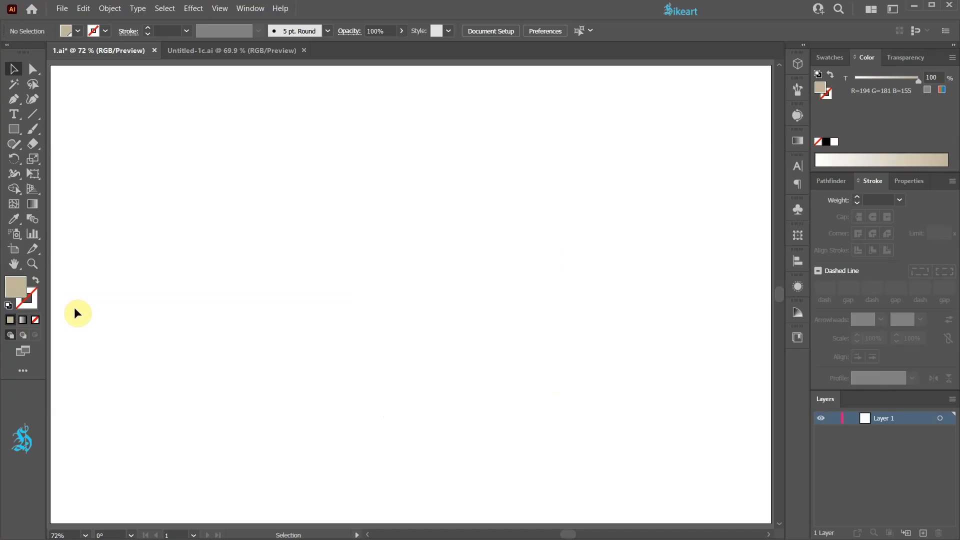
Draw a wide rounded rectangle about 491 px high and increase its corner radius to about 41 px
click(14, 130)
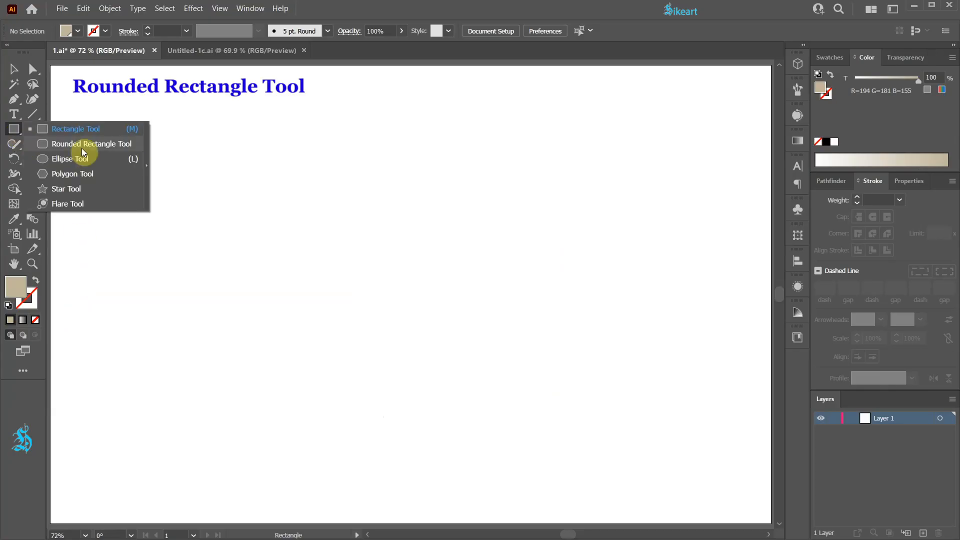
click(83, 146)
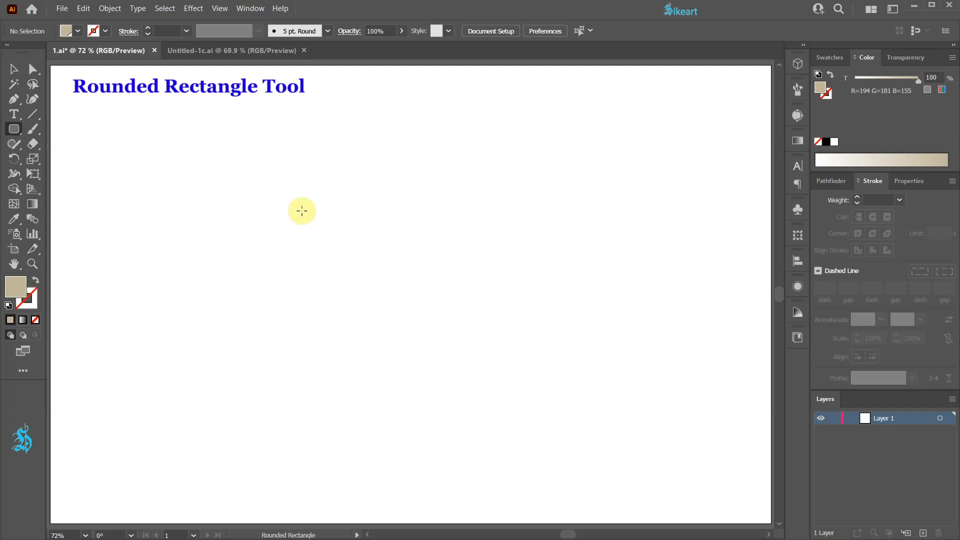
drag(189, 159, 612, 412)
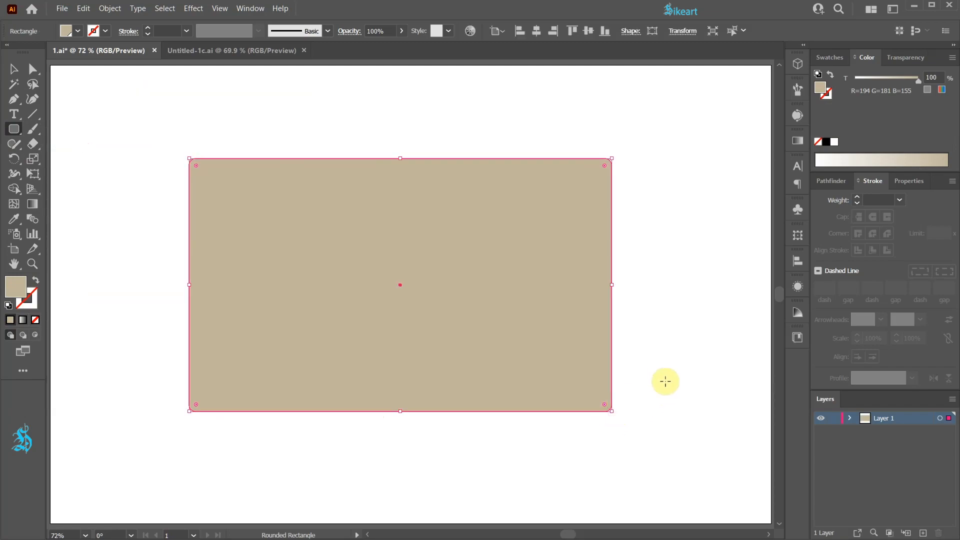
drag(603, 164, 589, 178)
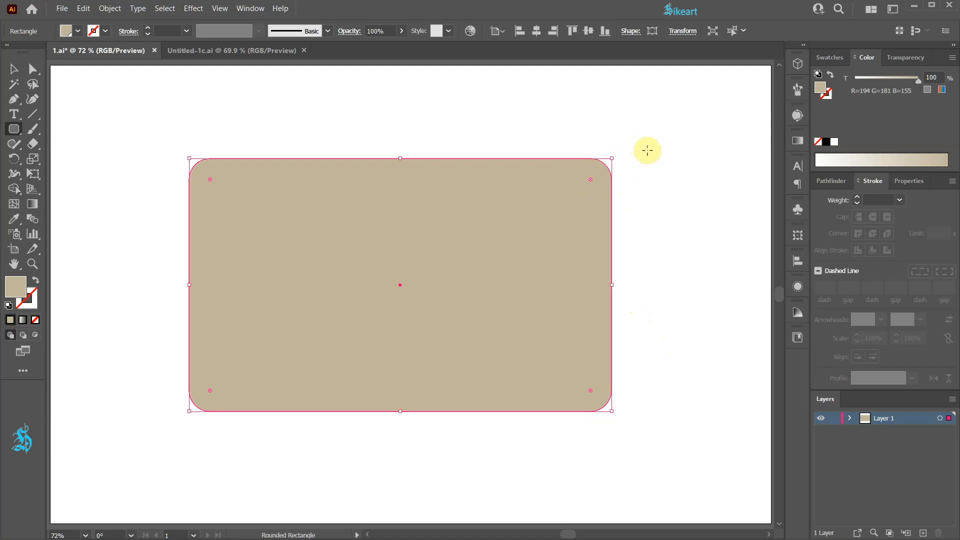
Shrink the rounded rectangle proportionally towards its lower-left corner without scaling corners, inspect its rounding closely and undo the resize
key(v)
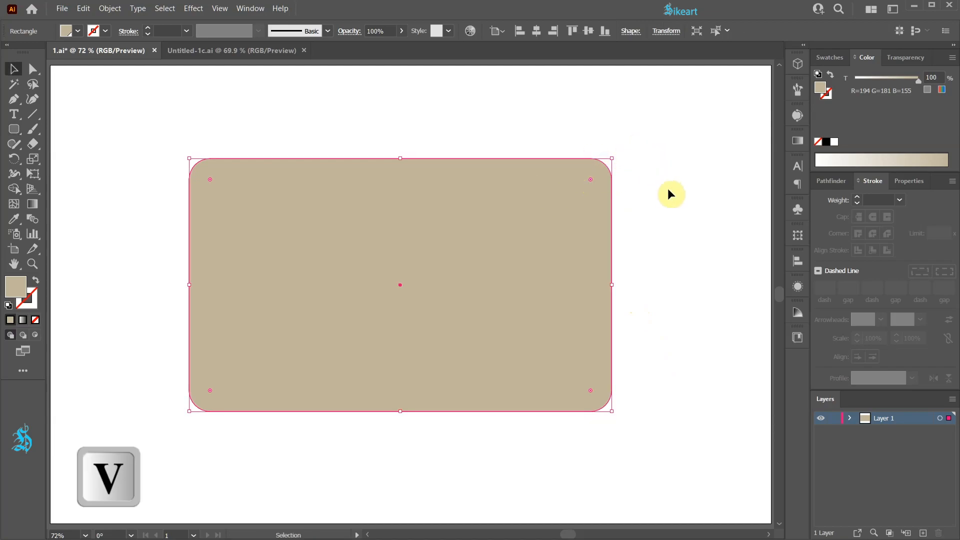
click(668, 188)
click(594, 195)
drag(613, 159, 258, 369)
scroll(221, 406, up, 4)
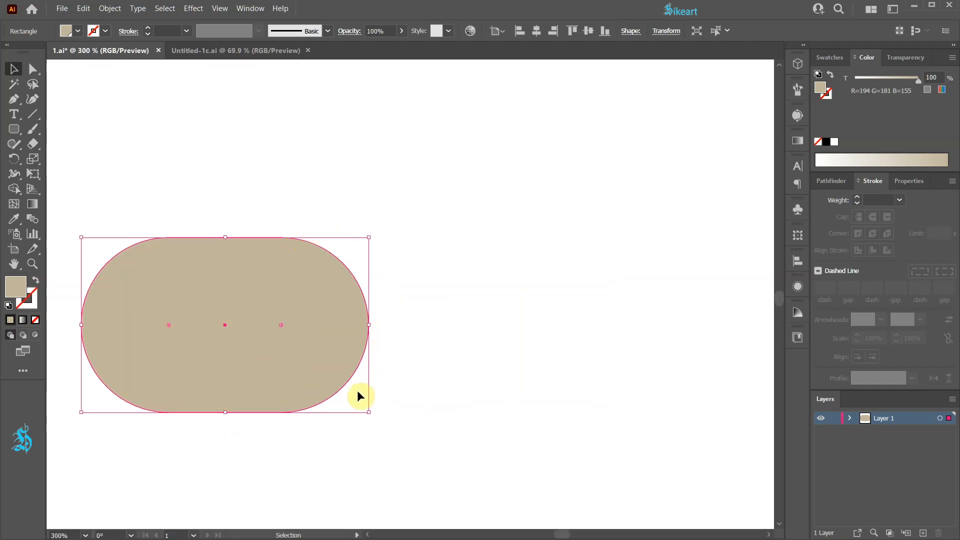
key(ctrl+0)
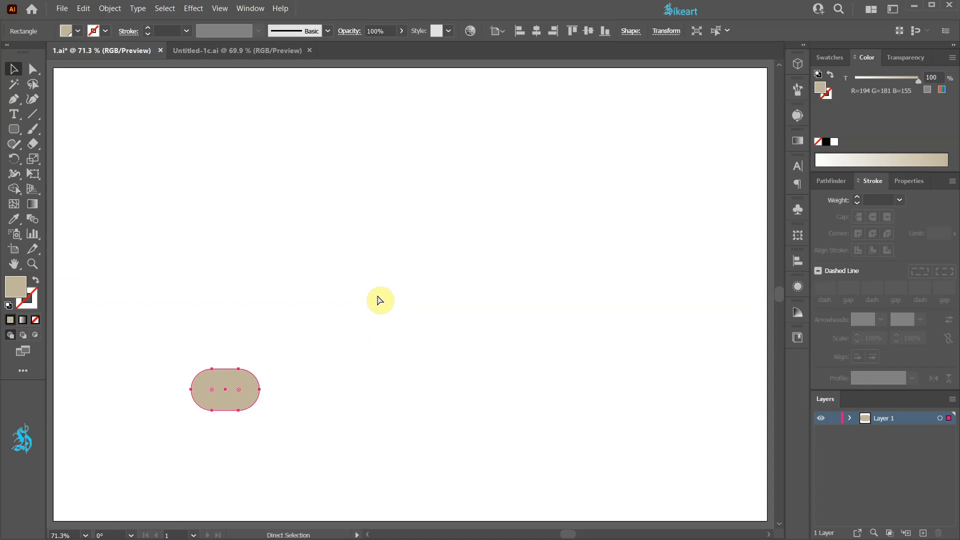
key(ctrl+z)
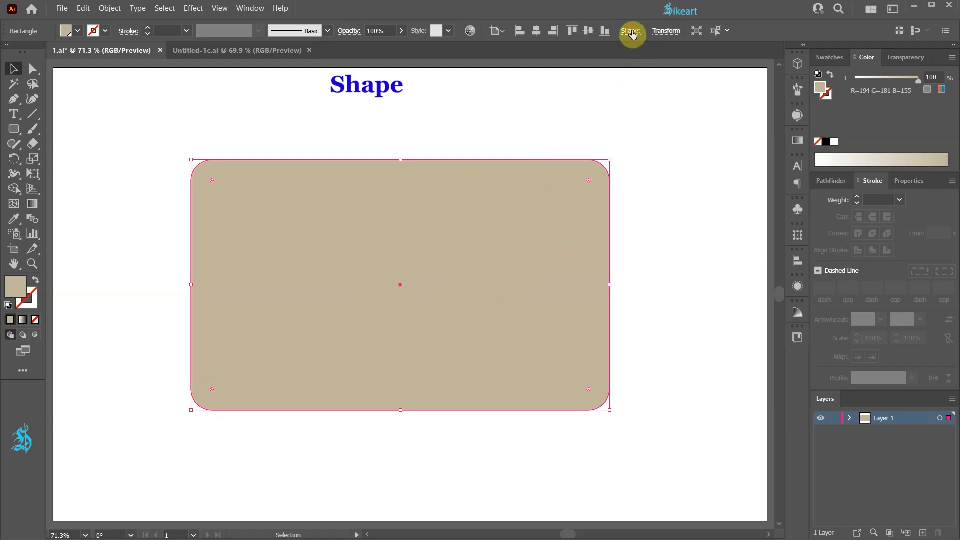
Enable Scale Corners for the rounded rectangle, try shrinking it towards its lower-left corner and undo the resize
click(631, 33)
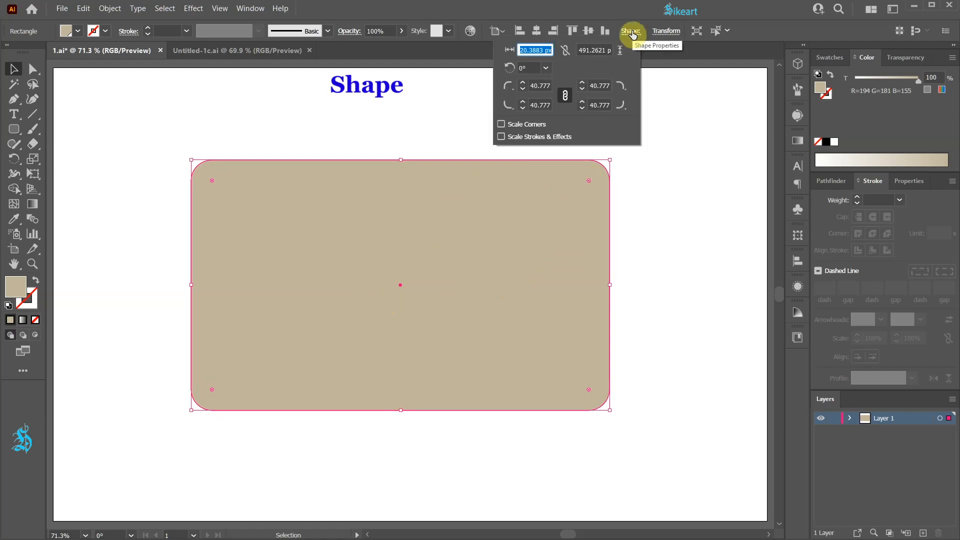
click(501, 125)
click(501, 125)
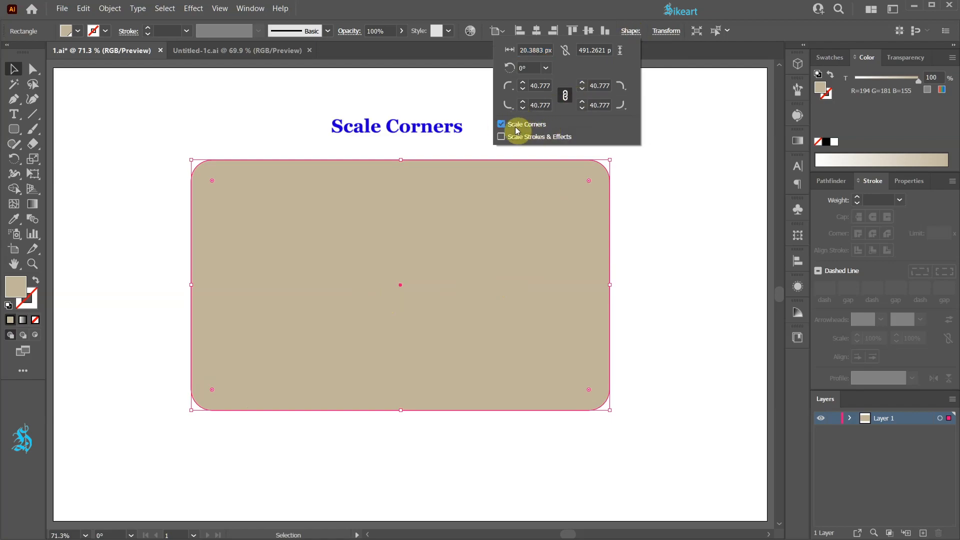
drag(610, 160, 405, 351)
key(ctrl+z)
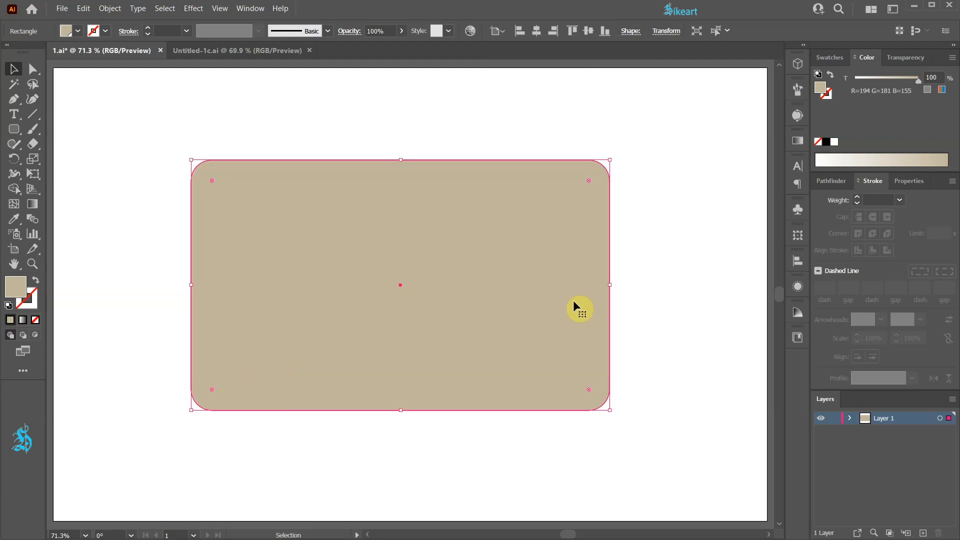
Give the rounded rectangle a blue stroke with a weight of 40 pt
click(27, 306)
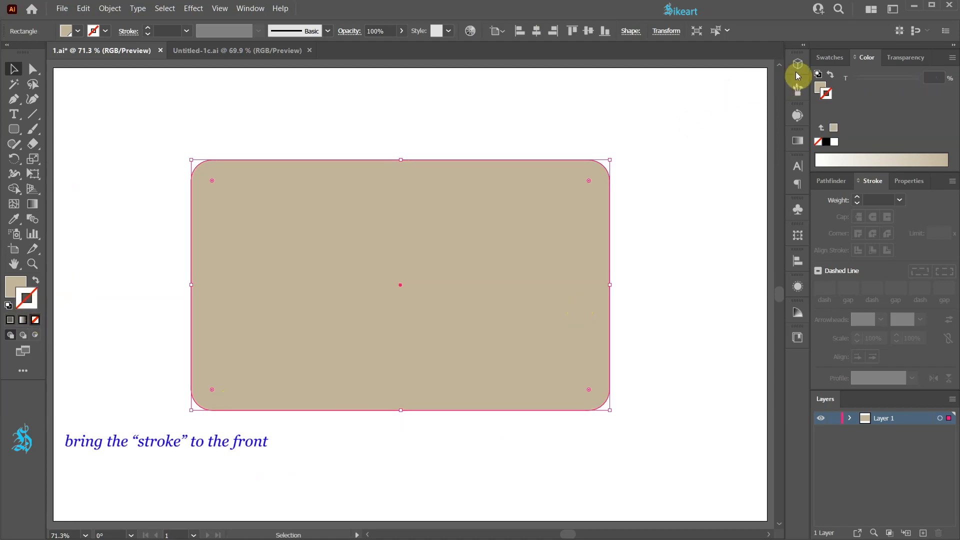
click(830, 58)
click(888, 106)
drag(857, 197, 857, 199)
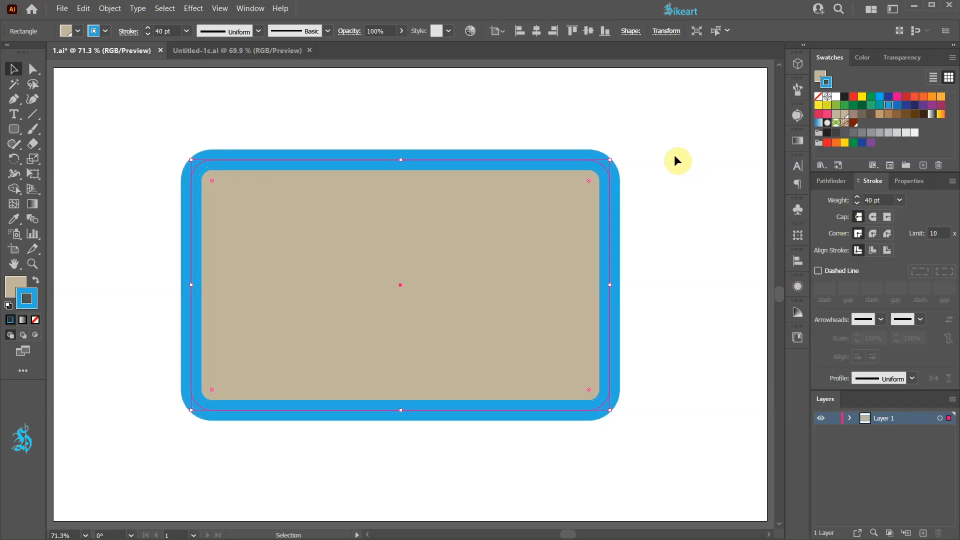
Shrink the stroked rectangle towards its lower-left corner to about 114 × 68 px without scaling the stroke and undo the resize
drag(610, 161, 281, 375)
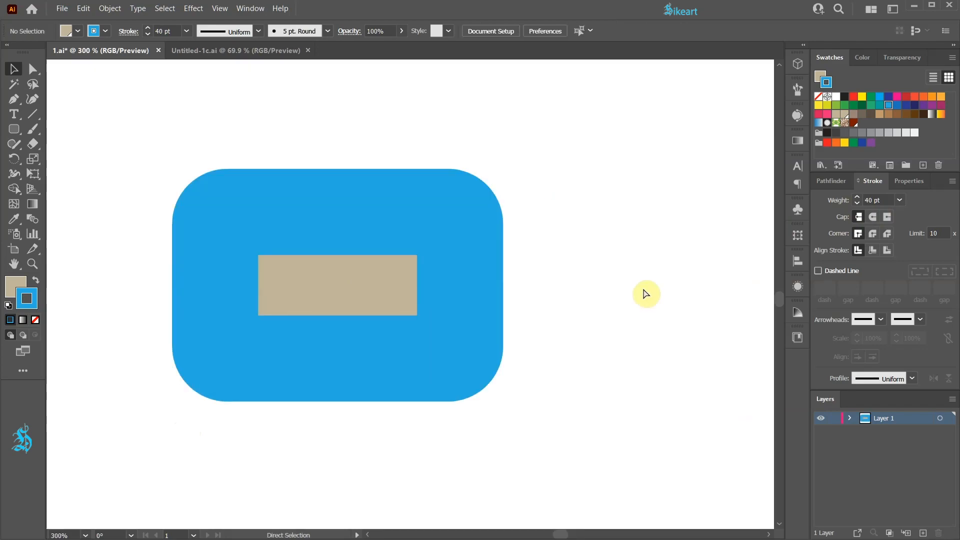
key(ctrl+0)
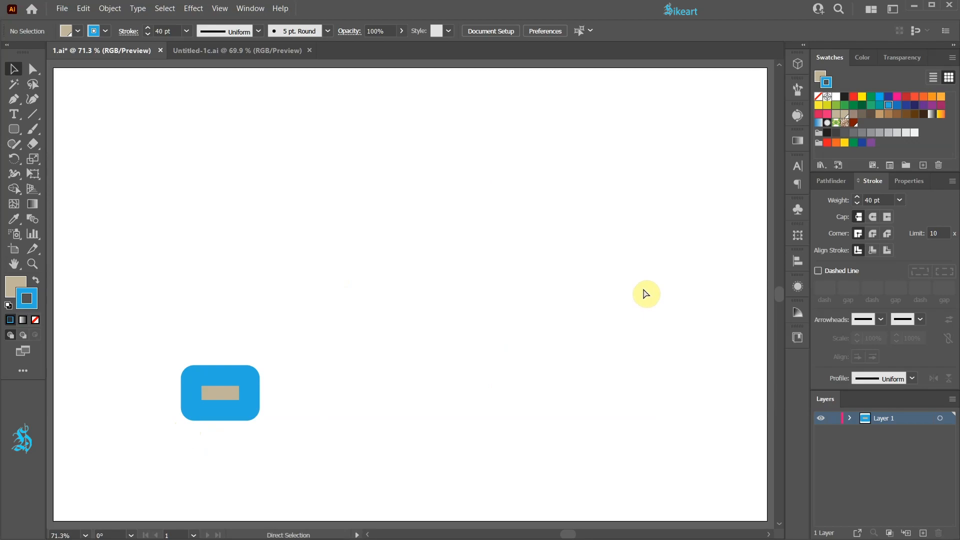
key(ctrl+z)
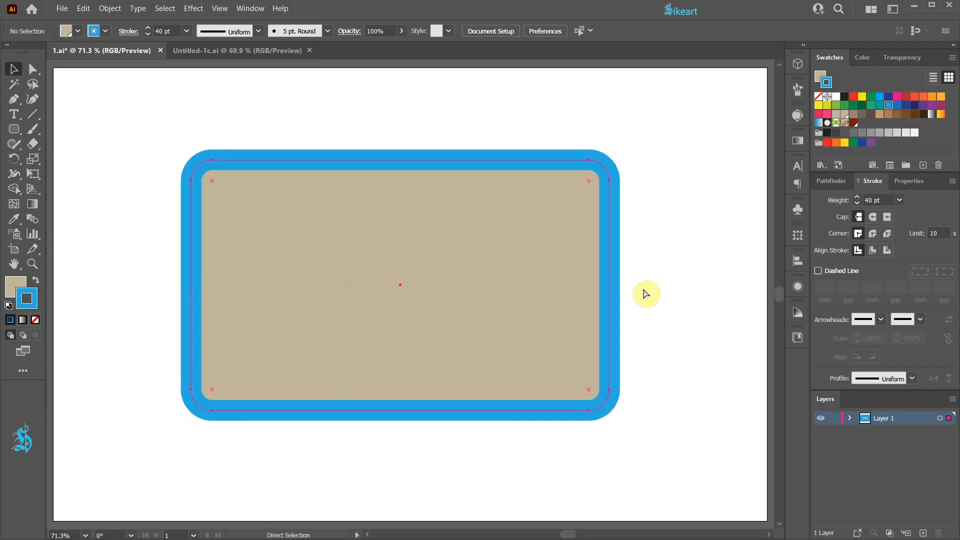
key(v)
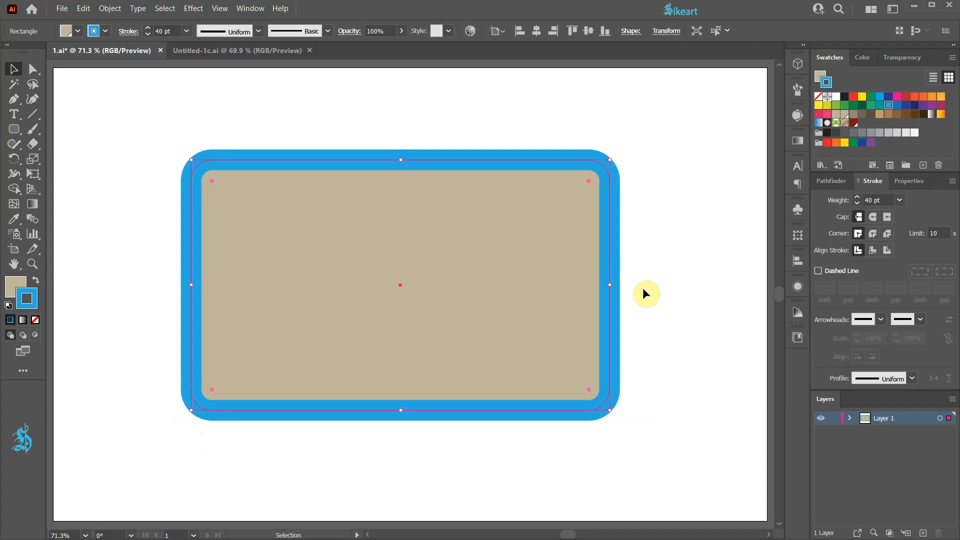
Enable Scale Strokes & Effects for the stroked rectangle, try shrinking it towards its lower-left corner and undo the resize
click(631, 31)
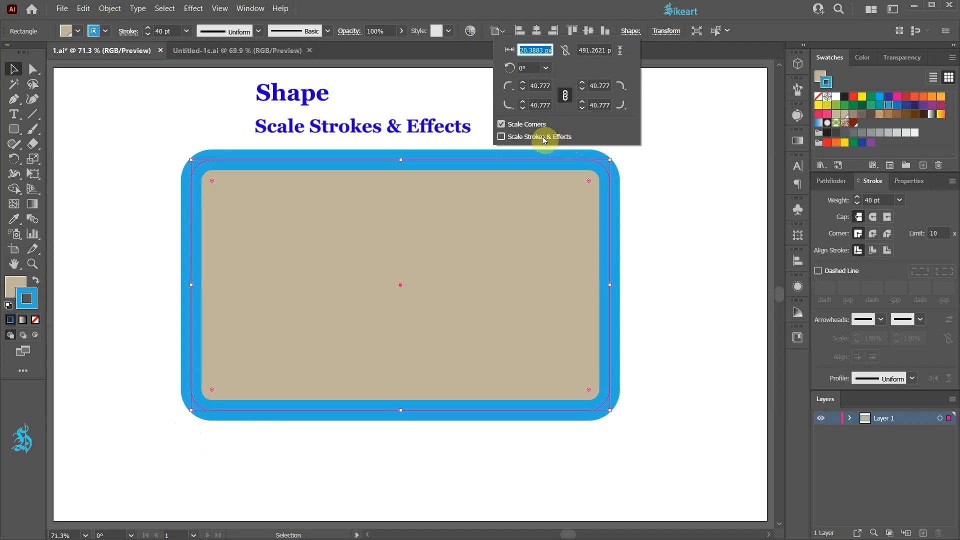
click(501, 137)
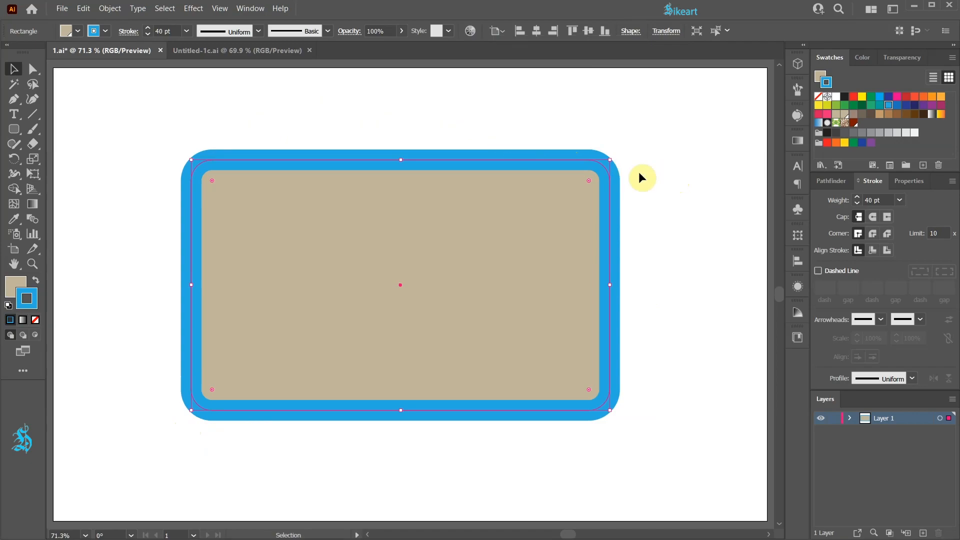
drag(612, 159, 301, 366)
key(ctrl+z)
Examine the Scale Corners and Scale Strokes & Effects options in the General preferences and leave without applying changes
click(83, 9)
mouse_move(164, 328)
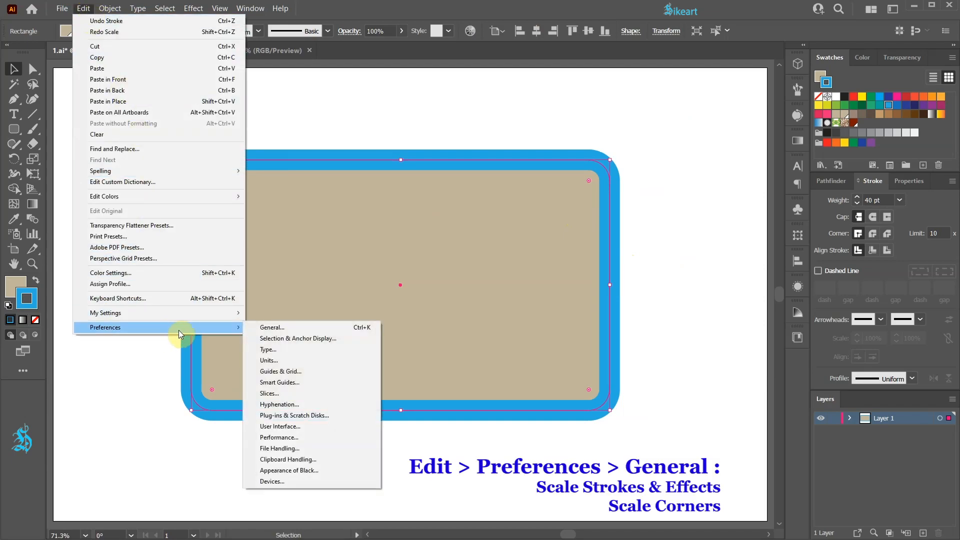
click(280, 327)
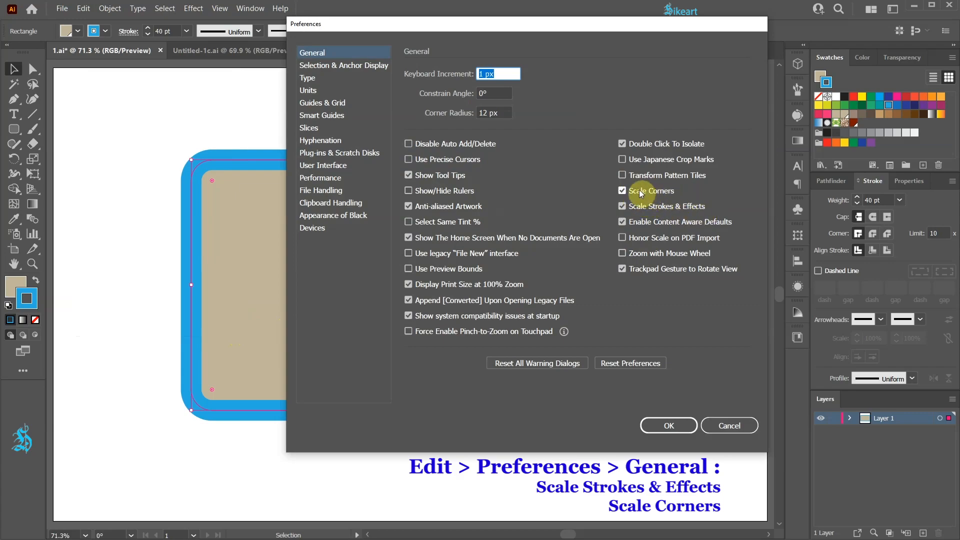
click(733, 427)
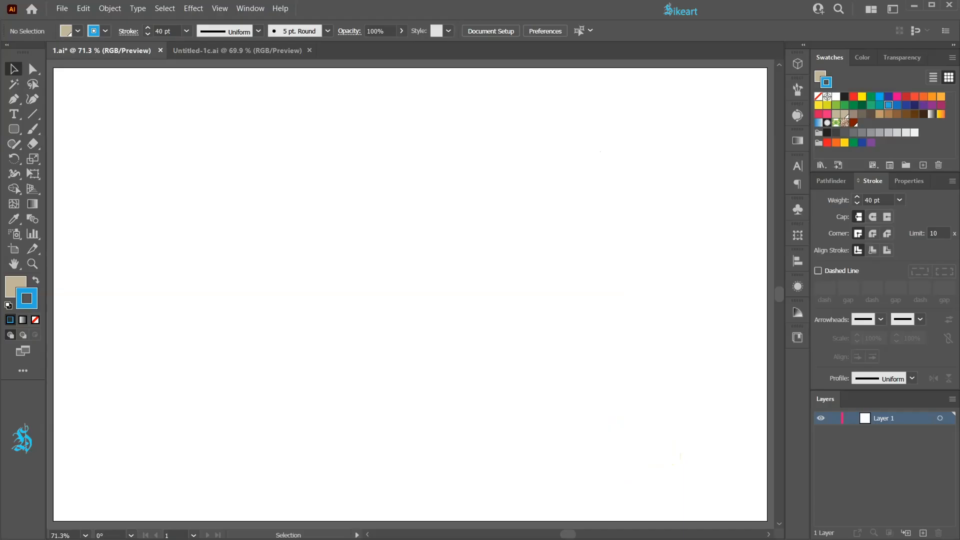
Paste the beige square and constrain its width and height proportions in the Shape properties
key(ctrl+v)
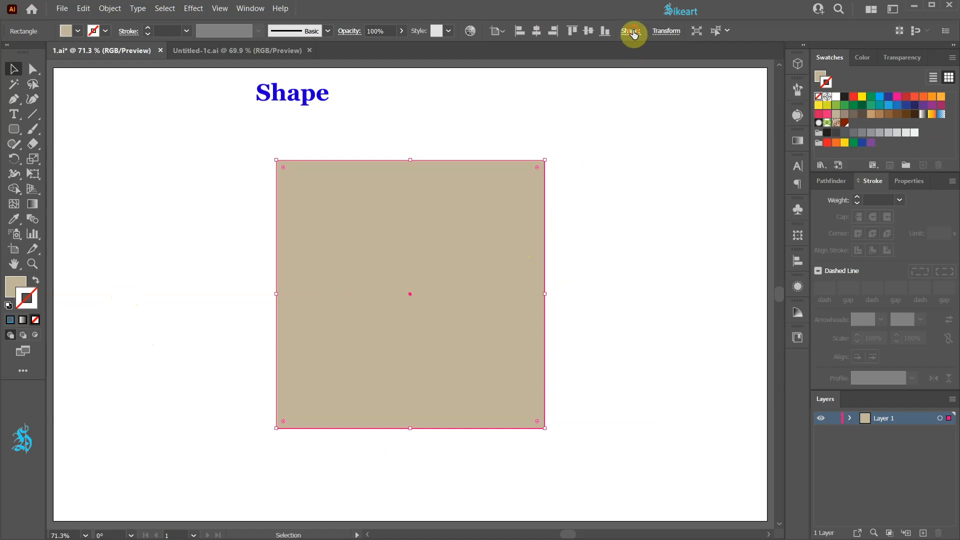
click(631, 32)
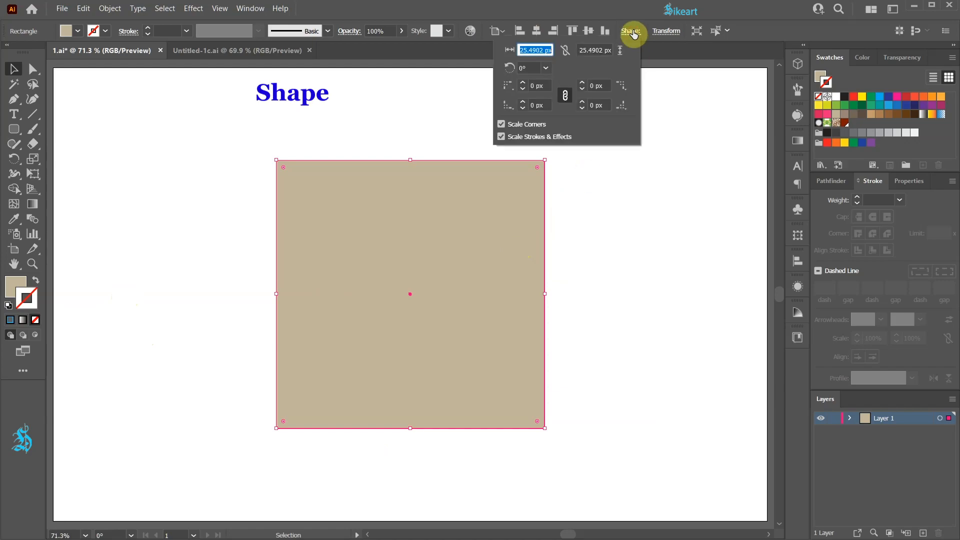
click(567, 53)
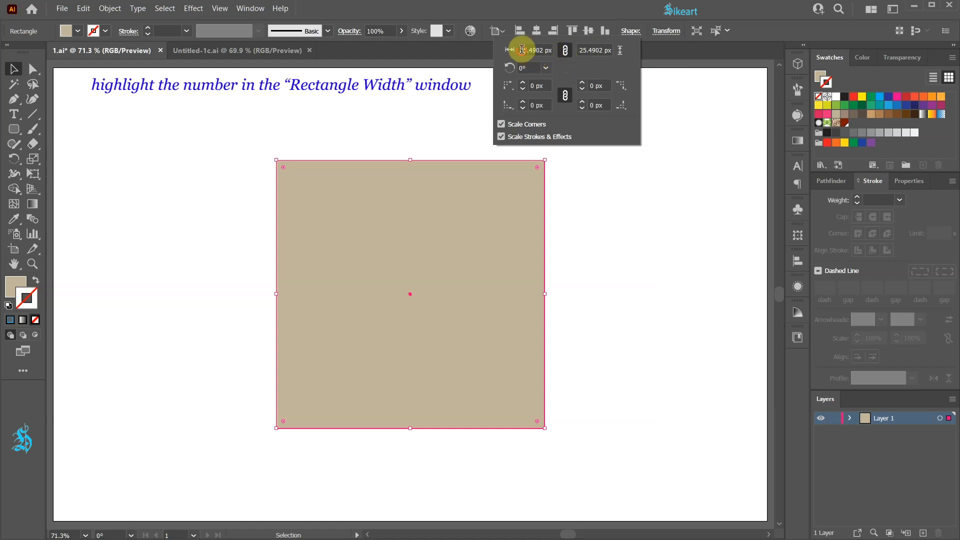
Step the linked rectangle width down to 469 px and below, and back up to 560 px so the square scales proportionally
drag(520, 51, 557, 50)
key(Down)
key(Down)
key(Down)
key(Down)
key(Down)
key(Down)
key(Down)
key(Down)
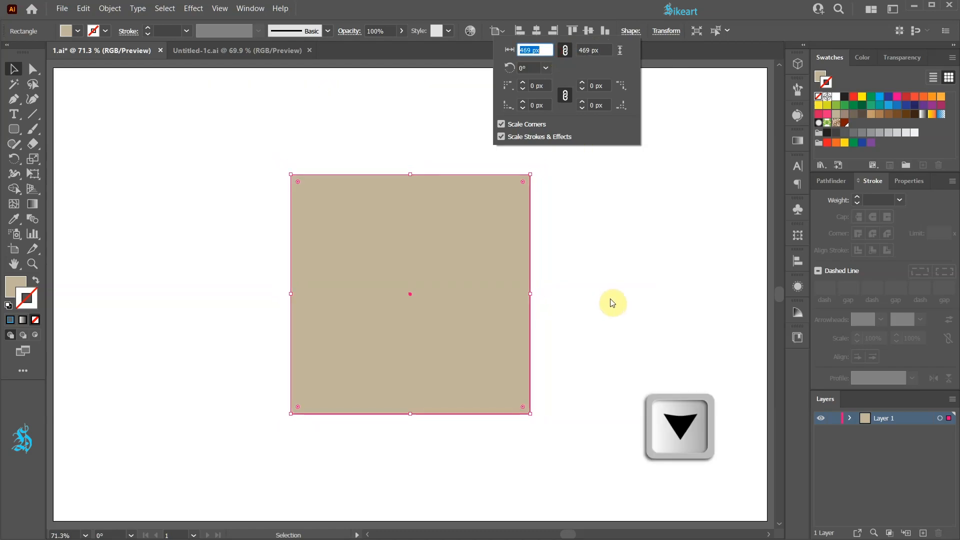
key(Down)
key(Down)
key(Down)
key(Down)
key(Up)
key(Up)
key(Up)
key(Up)
key(Up)
key(Up)
key(Up)
key(Up)
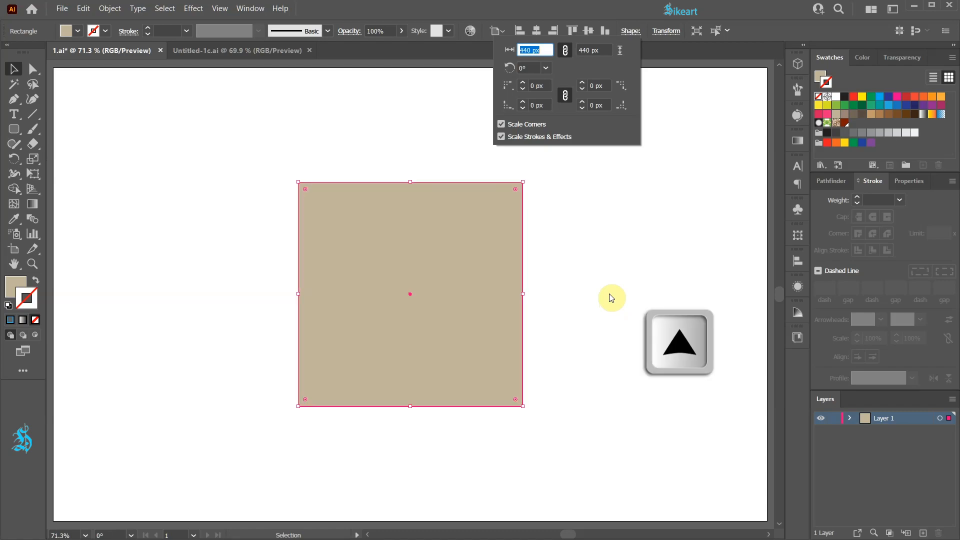
Unlink the width and height, reduce only the rectangle's width to 250 px and undo the change
click(565, 51)
drag(533, 50, 497, 48)
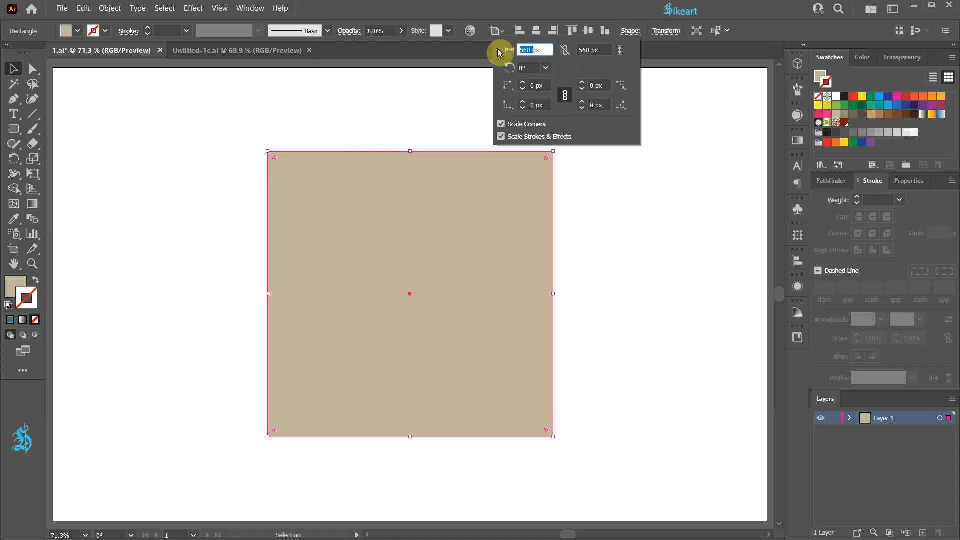
key(shift+Down)
key(shift+Down)
key(shift+Down)
key(shift+Down)
key(shift+Down)
key(shift+Down)
key(shift+Down)
key(shift+Down)
key(shift+Down)
key(shift+Down)
key(shift+Down)
key(shift+Down)
key(shift+Down)
key(shift+Down)
key(shift+Down)
key(shift+Down)
key(shift+Down)
key(shift+Down)
key(shift+Down)
key(shift+Down)
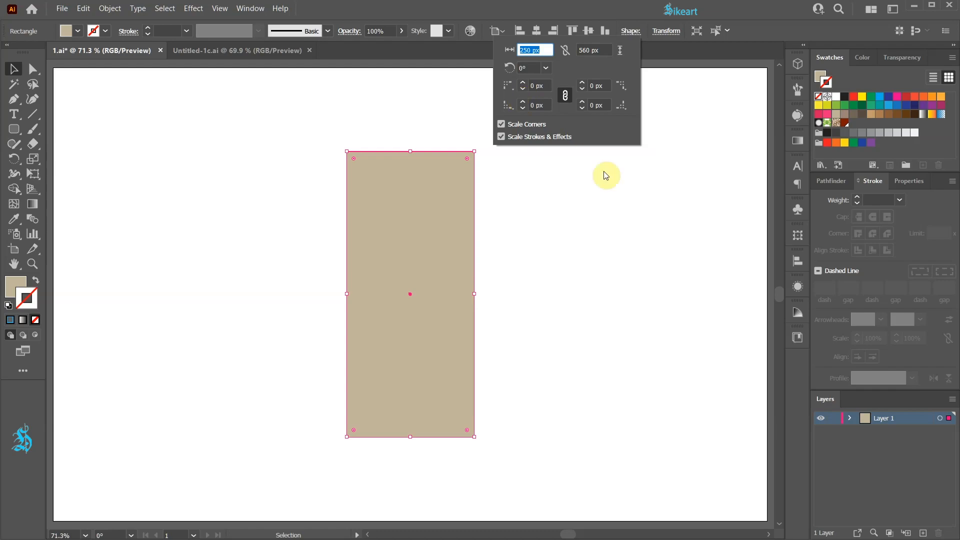
click(628, 231)
key(a)
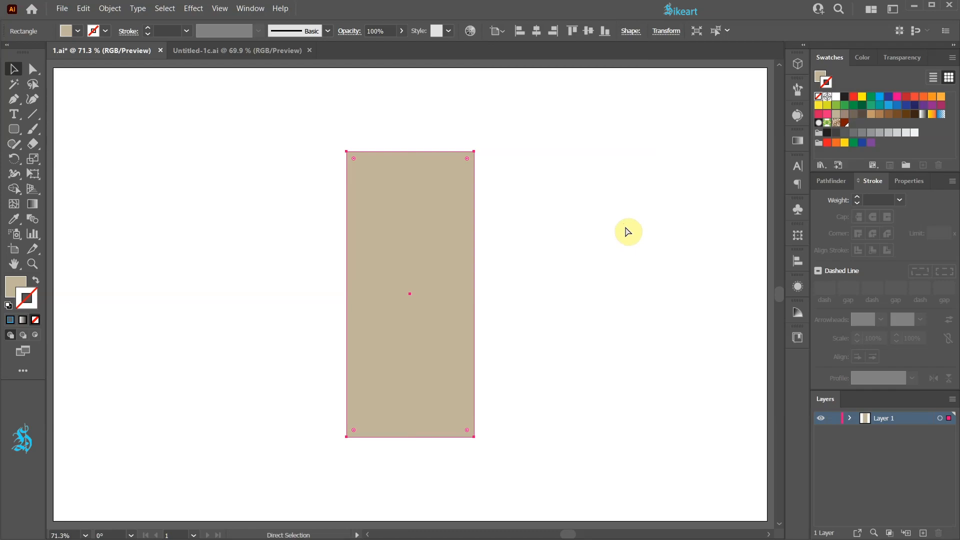
key(ctrl+z)
key(v)
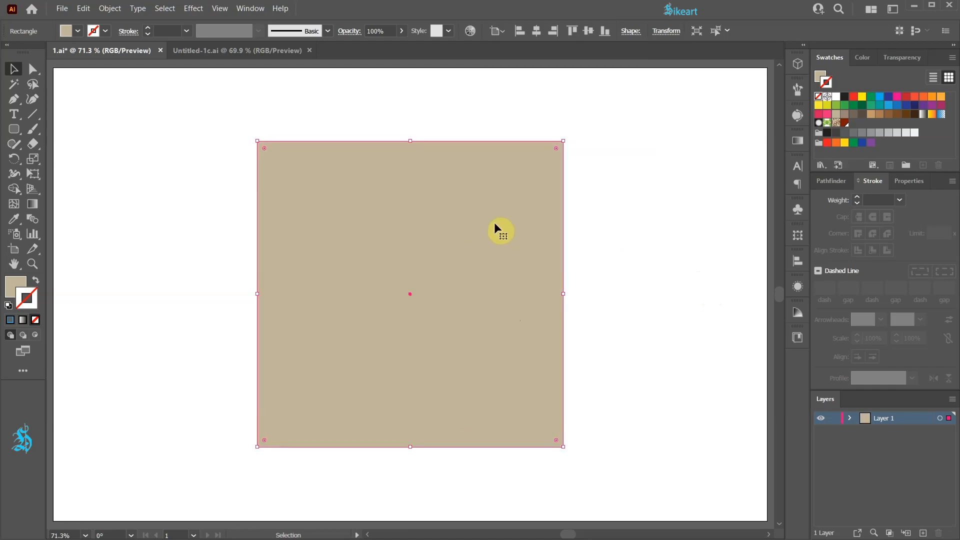
Widen the unlinked square to 800 px in the Transform properties and set the width back to 600 px
click(673, 31)
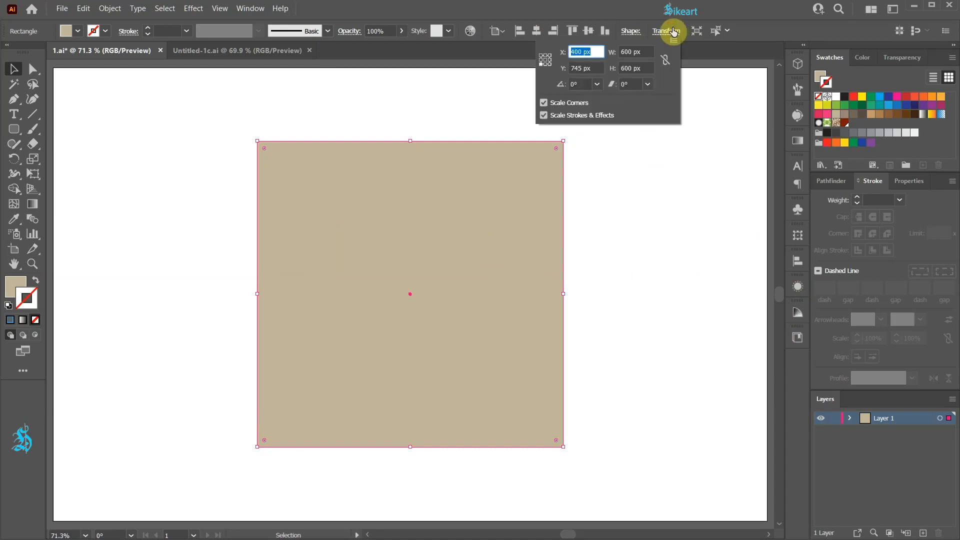
click(630, 52)
text(800)
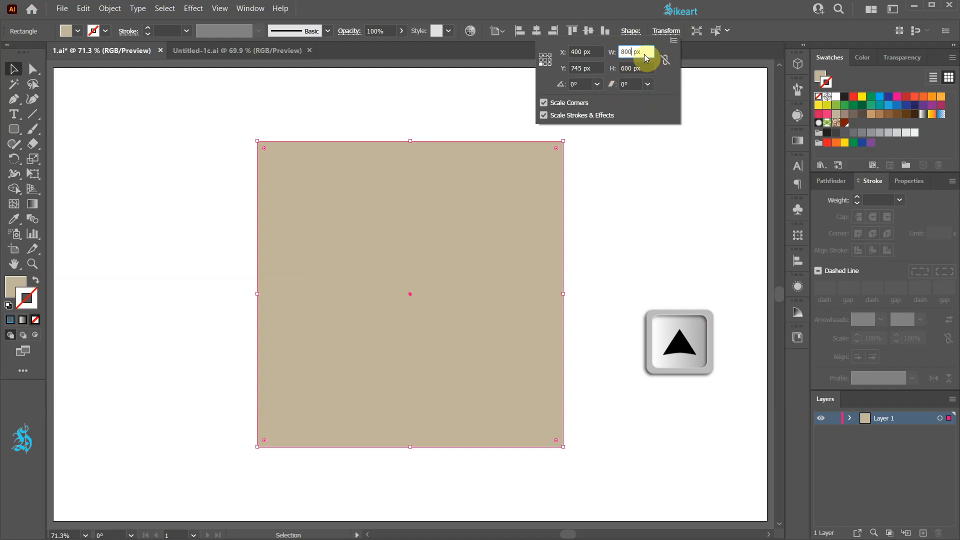
key(Return)
text(600)
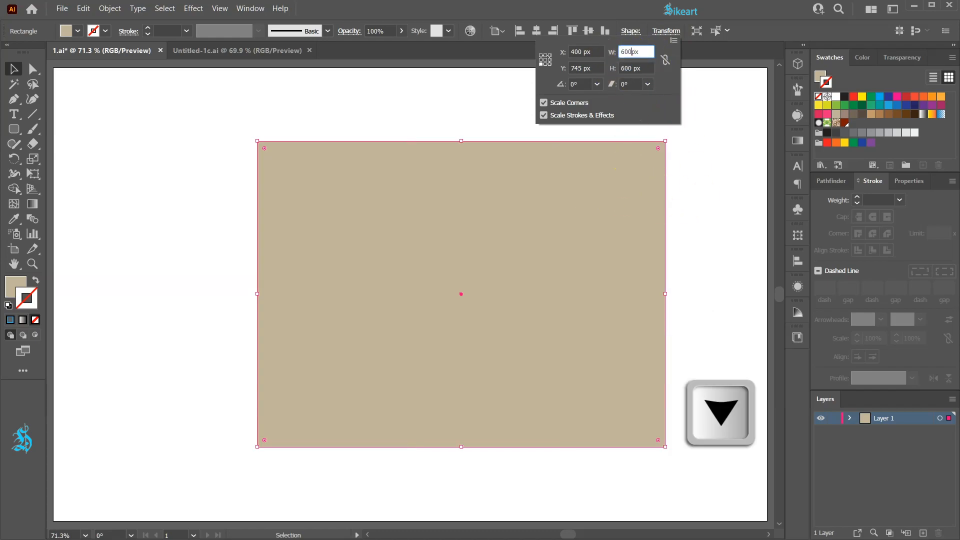
key(Tab)
Constrain the Transform width and height and step the square's size up slightly and down to 549 px
click(666, 60)
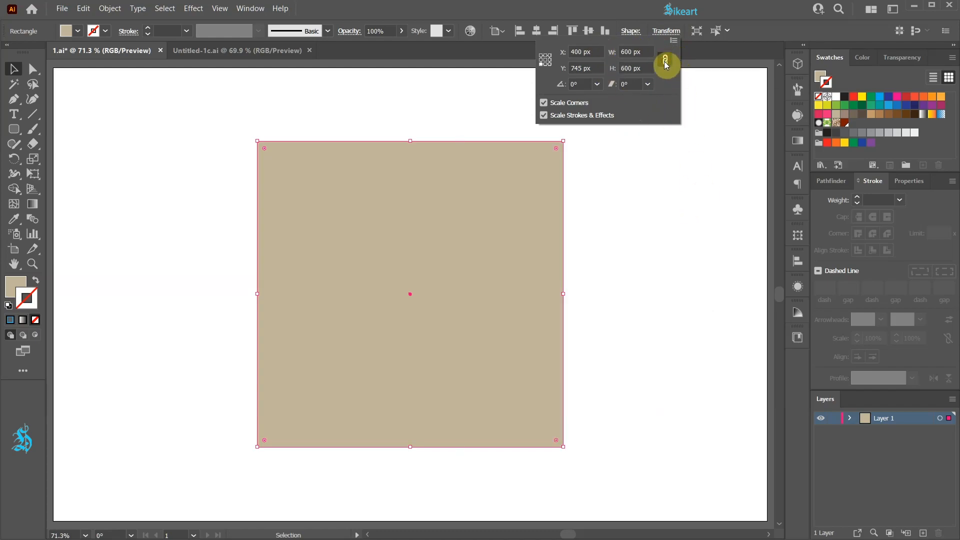
click(633, 49)
key(Up)
key(Up)
key(Up)
key(Up)
key(Up)
key(Up)
key(Up)
key(Up)
key(Up)
key(Up)
key(Up)
key(Up)
key(Up)
key(Up)
key(Up)
key(Up)
key(Up)
key(Up)
key(Up)
key(Up)
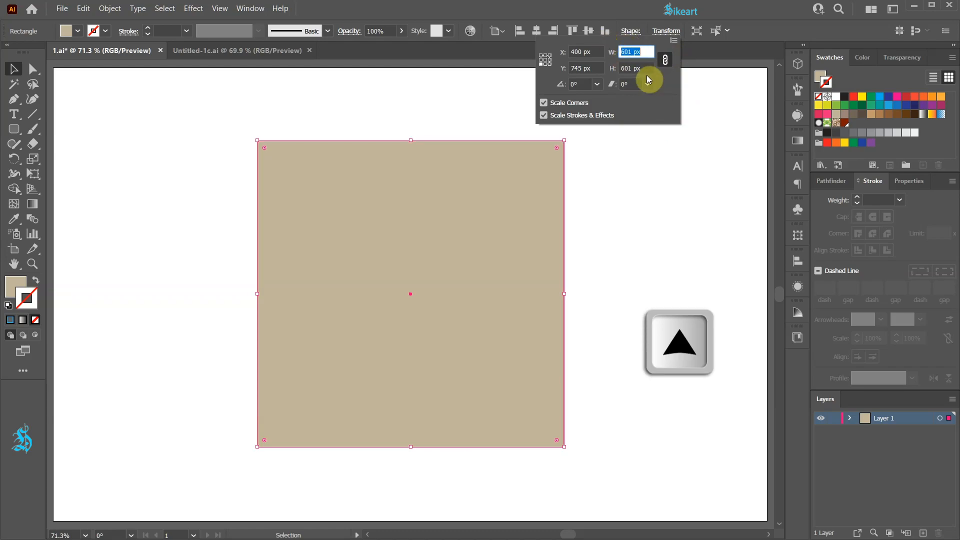
key(Down)
key(Down)
key(Down)
key(Down)
key(Down)
key(Down)
key(Down)
key(Down)
key(Down)
key(Down)
key(Down)
key(Down)
key(Down)
key(Down)
key(Down)
key(Down)
key(Down)
key(Down)
key(Down)
key(Down)
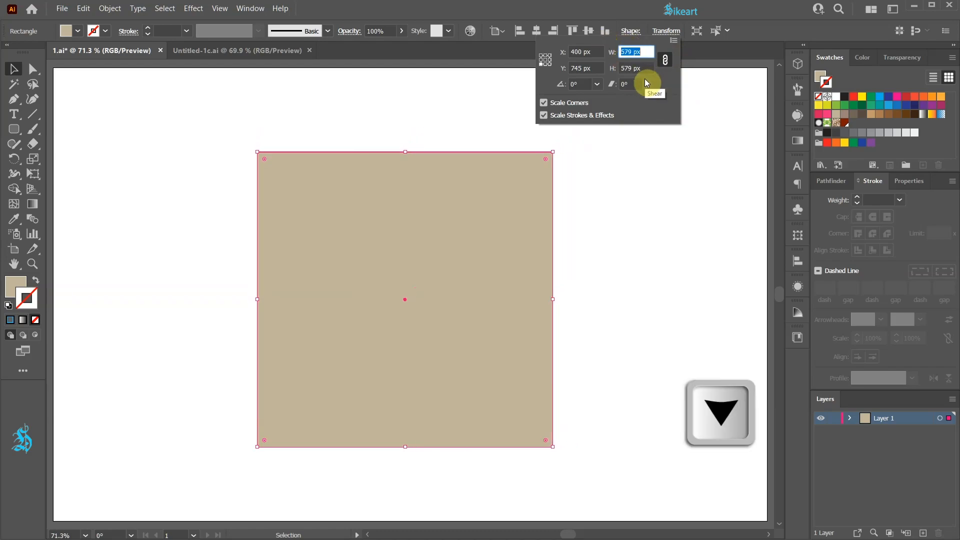
key(Down)
key(Down)
key(Down)
key(Down)
key(Down)
key(Down)
key(Down)
key(Down)
key(Down)
key(Down)
key(Down)
key(Down)
key(Down)
key(Down)
key(Down)
key(Down)
key(Down)
key(Down)
key(Down)
key(Down)
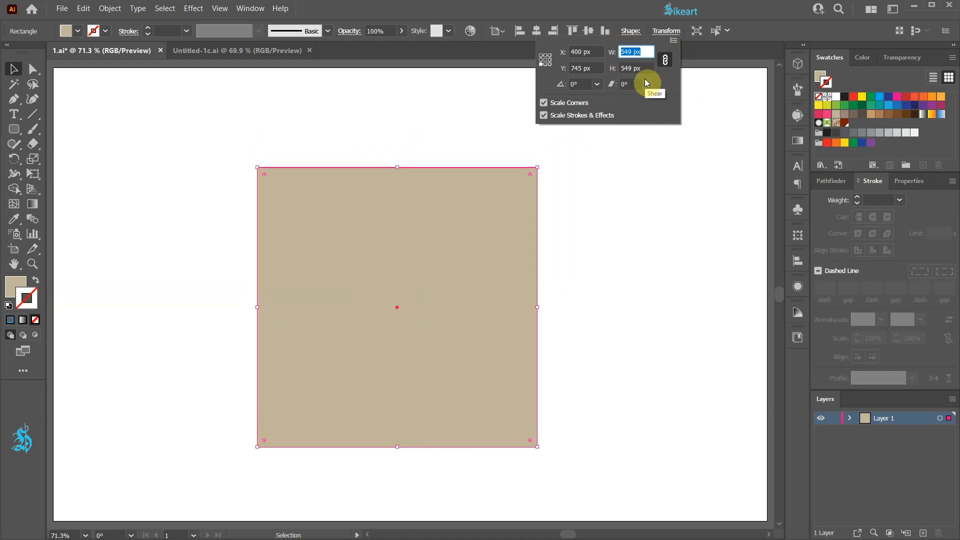
Set the transform reference point to the centre and resize the square to 340 px
click(545, 59)
text(340)
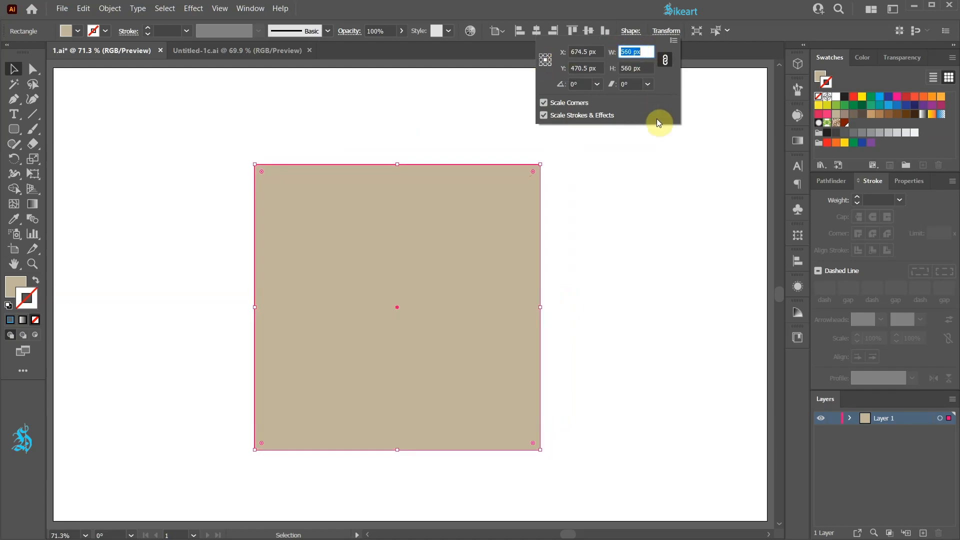
key(Return)
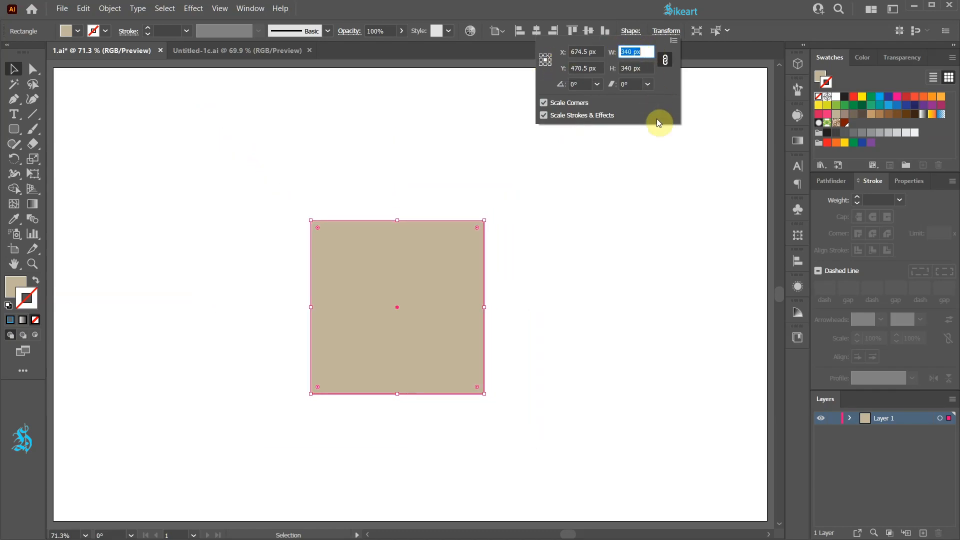
Set the reference point to the upper-left corner and step the square's size up and down in large increments
click(541, 55)
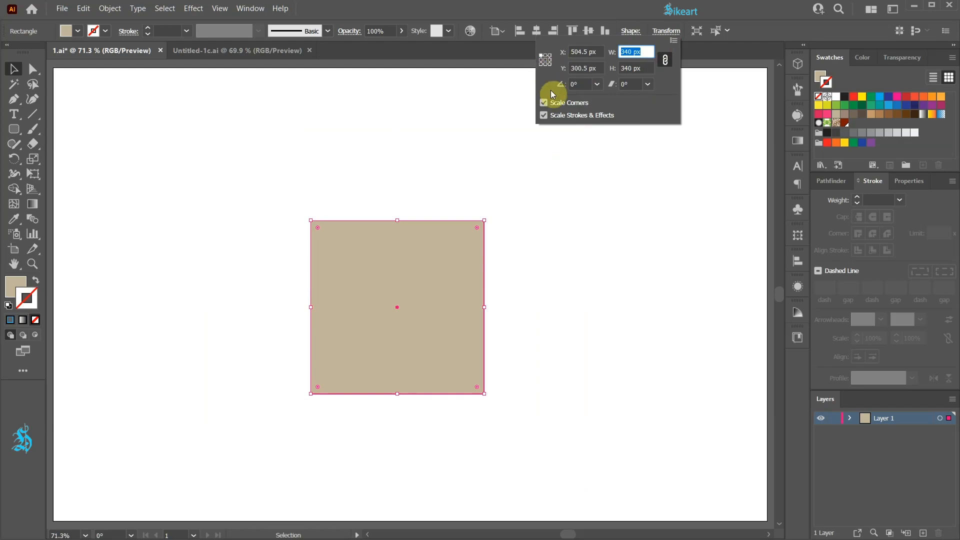
key(shift+Up)
key(shift+Up)
key(shift+Up)
key(shift+Up)
key(shift+Up)
key(shift+Up)
key(shift+Up)
key(shift+Up)
key(shift+Up)
key(shift+Up)
key(shift+Up)
key(shift+Up)
key(shift+Up)
key(shift+Up)
key(shift+Up)
key(shift+Up)
key(shift+Up)
key(shift+Up)
key(shift+Up)
key(shift+Up)
key(shift+Down)
key(shift+Down)
key(shift+Down)
key(shift+Down)
key(shift+Down)
key(shift+Down)
key(shift+Down)
key(shift+Down)
key(shift+Down)
key(shift+Down)
key(shift+Down)
key(shift+Down)
key(shift+Down)
key(shift+Down)
key(shift+Down)
key(shift+Down)
key(shift+Down)
key(shift+Down)
key(shift+Down)
key(shift+Down)
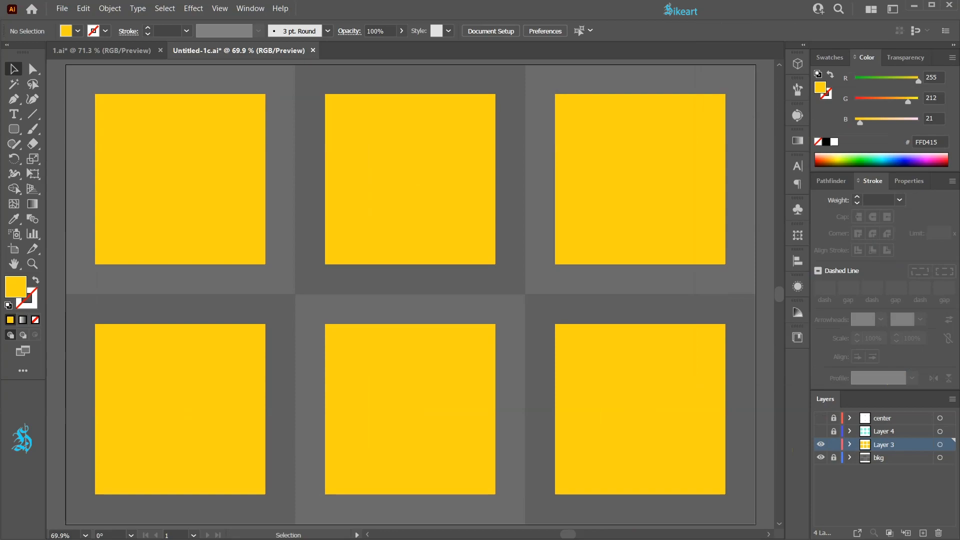
Select all six yellow squares, shrink them together towards their common centre, undo the scaling and clear the selection
drag(83, 81, 742, 508)
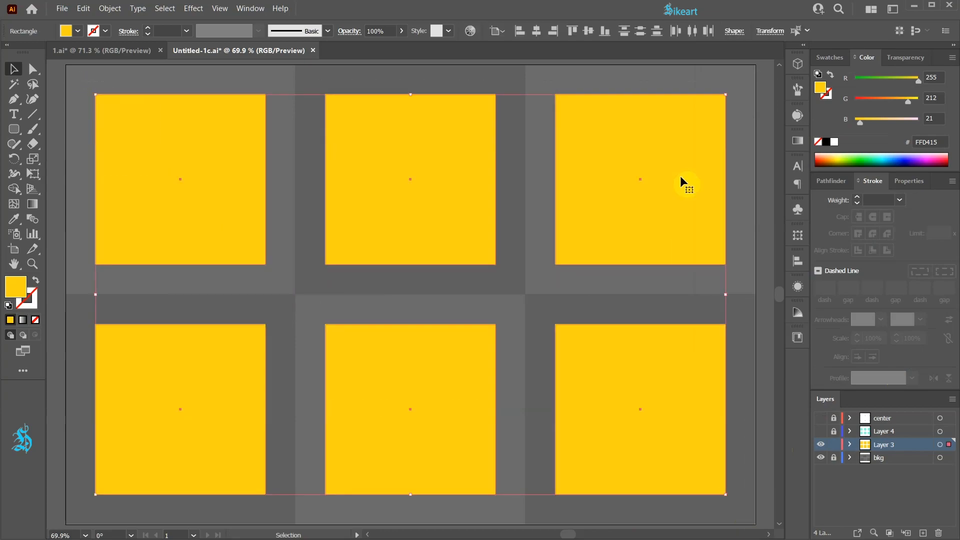
drag(726, 94, 579, 265)
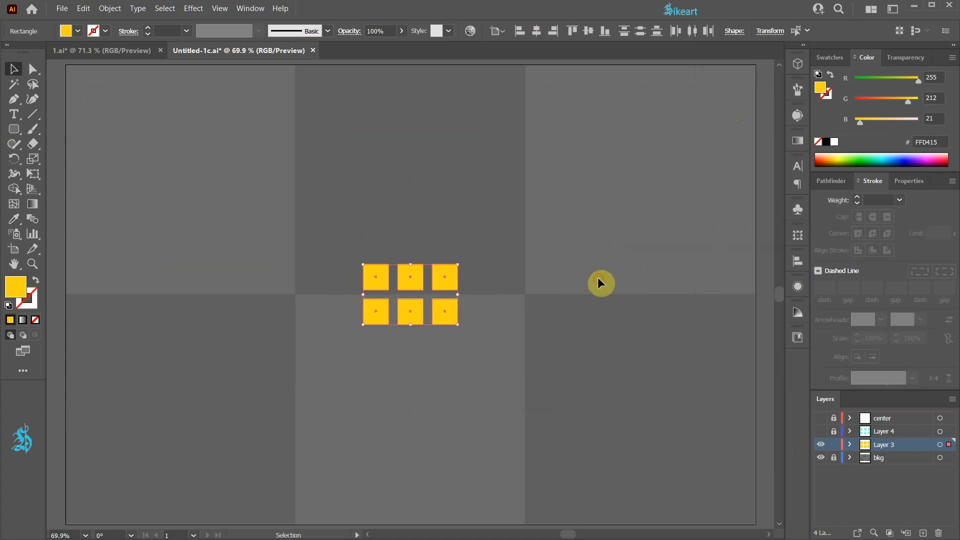
click(600, 280)
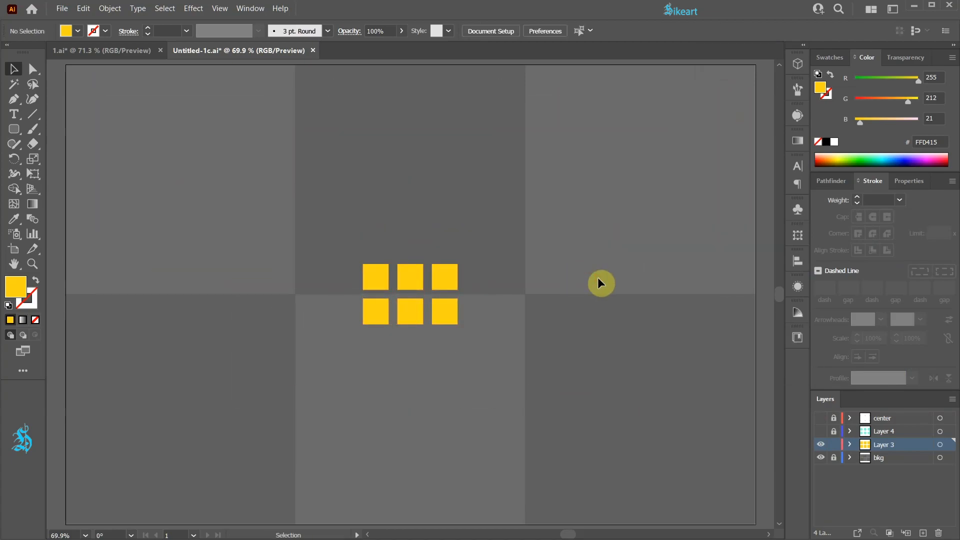
key(ctrl+z)
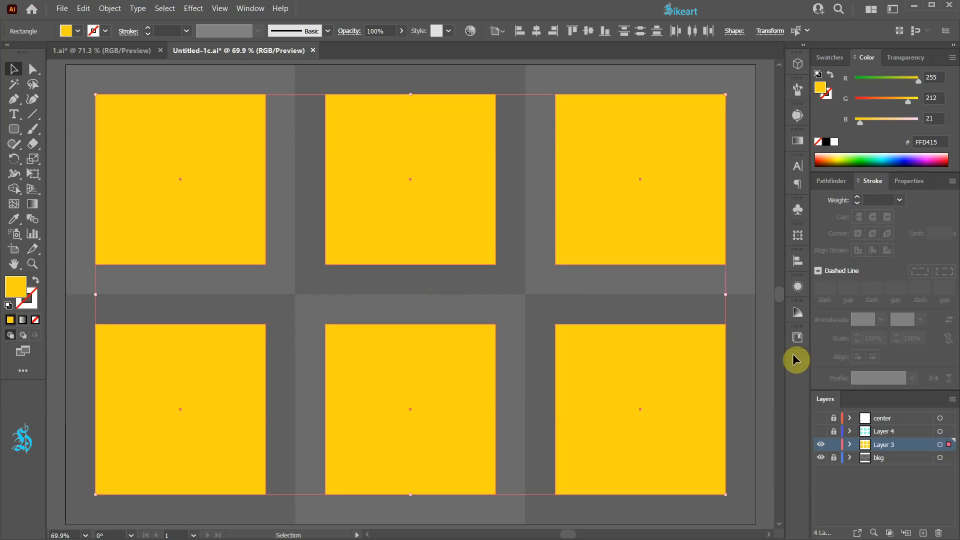
click(760, 427)
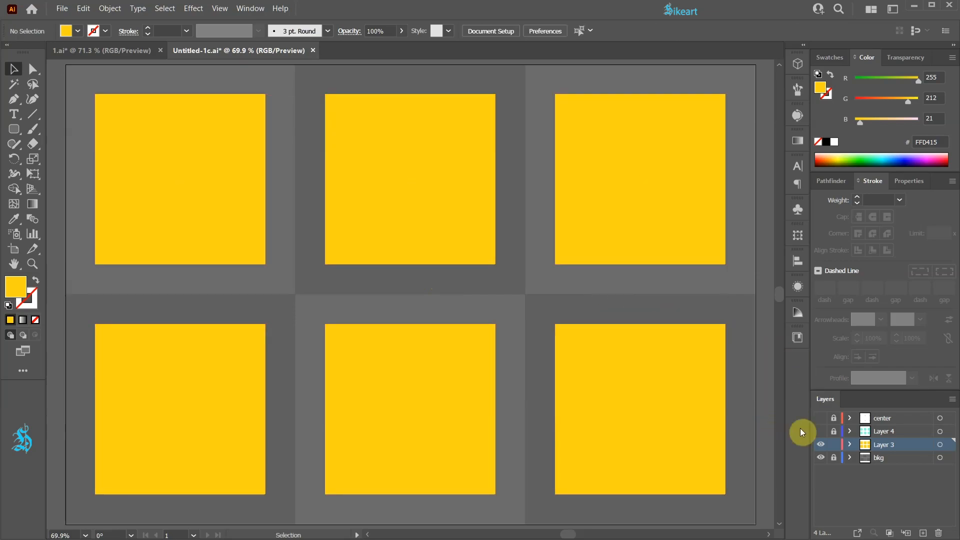
Show the center layer and select all six yellow squares
click(818, 423)
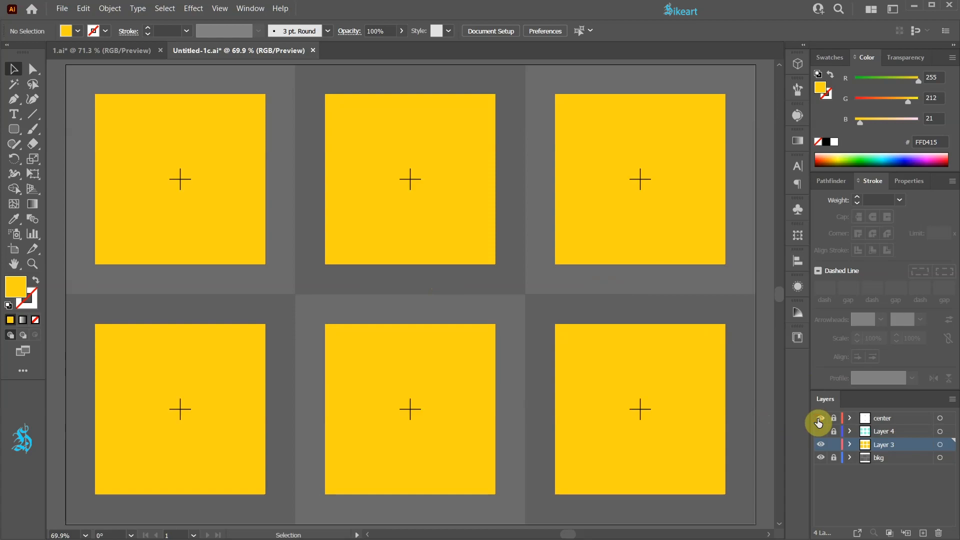
key(a)
key(ctrl+a)
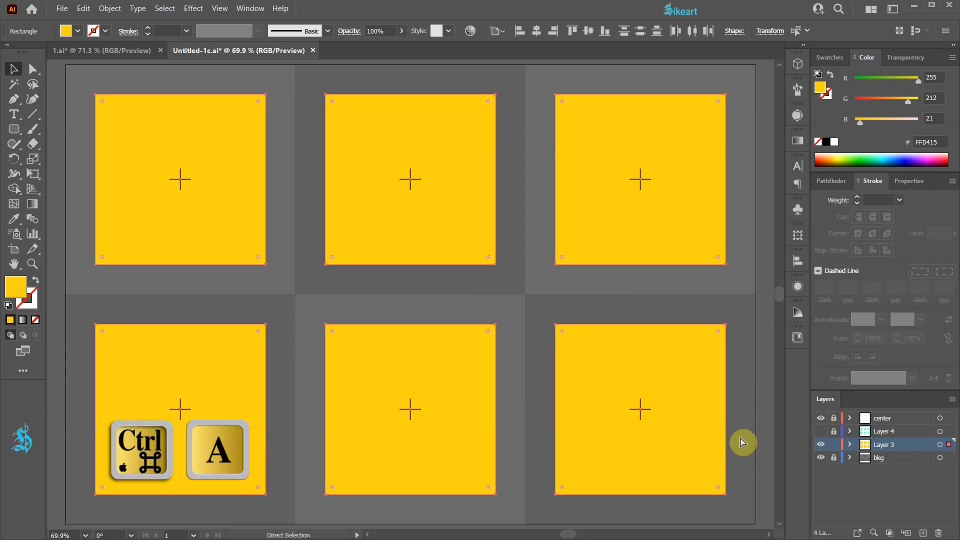
Scale each yellow square about its own centre to 50% horizontally and vertically with Transform Each
click(110, 8)
mouse_move(132, 22)
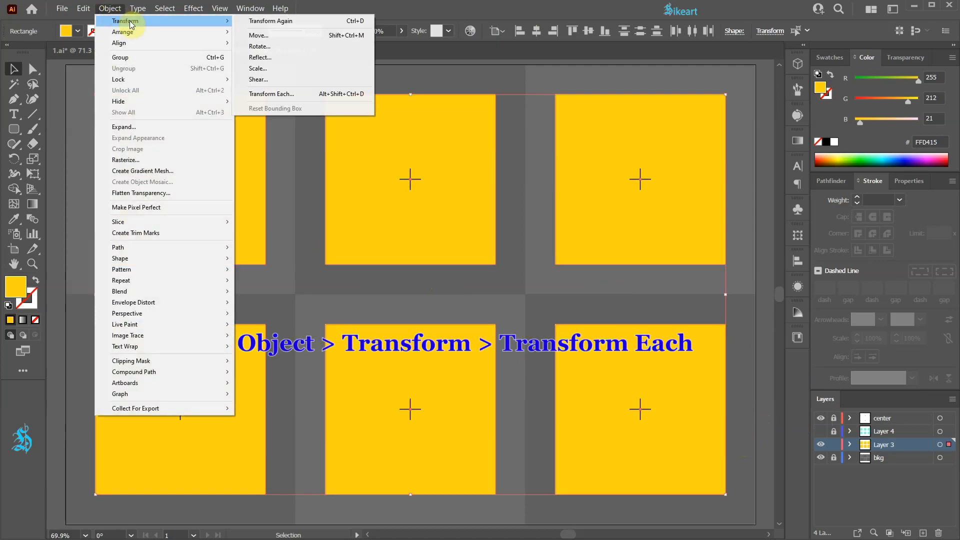
click(299, 94)
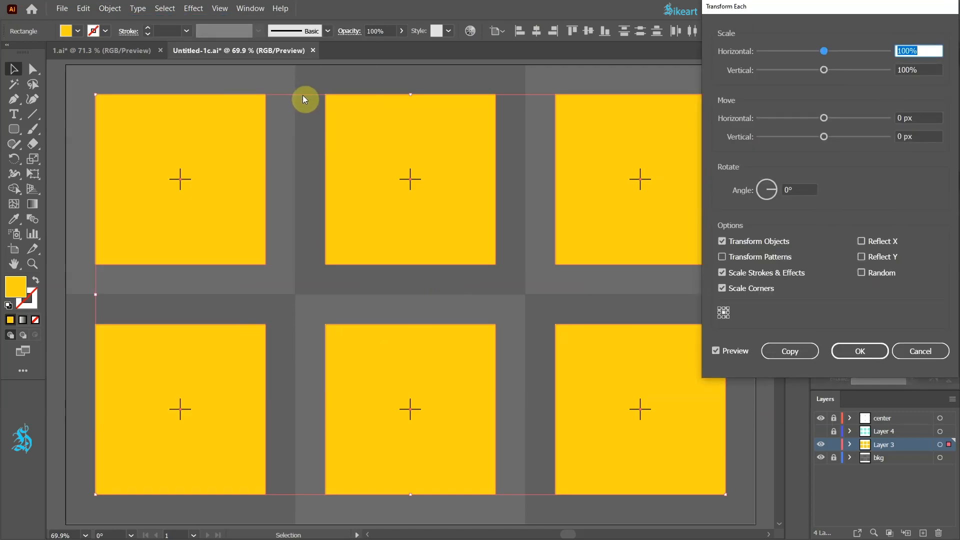
click(723, 313)
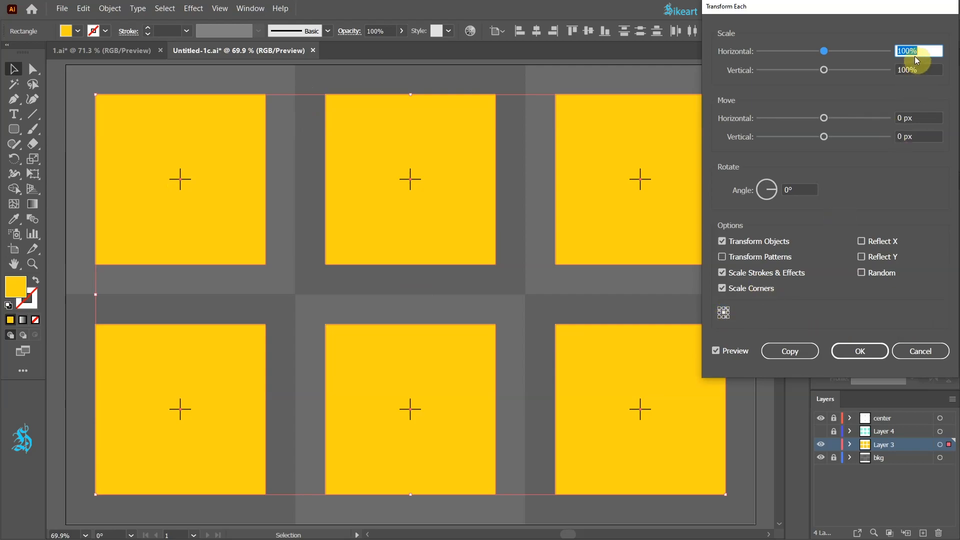
text(50)
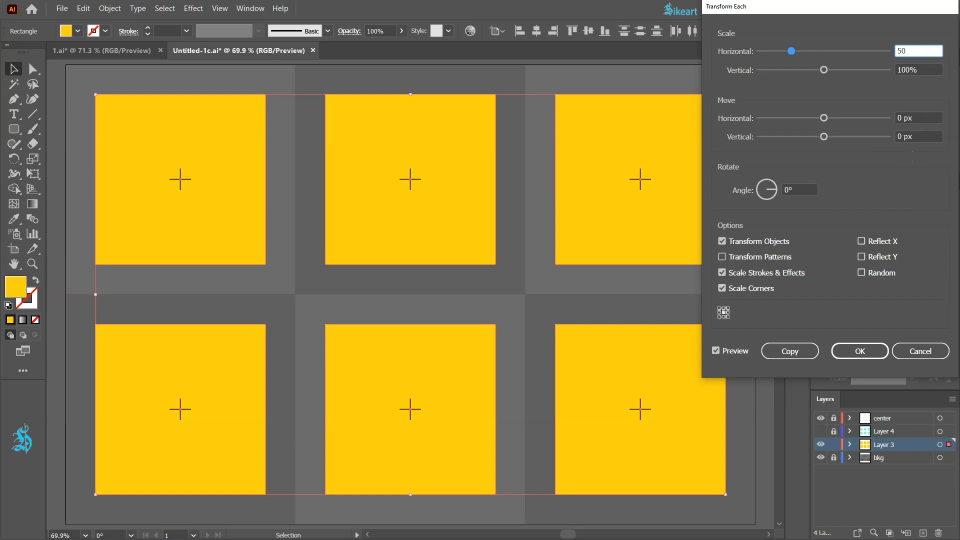
key(Tab)
text(50)
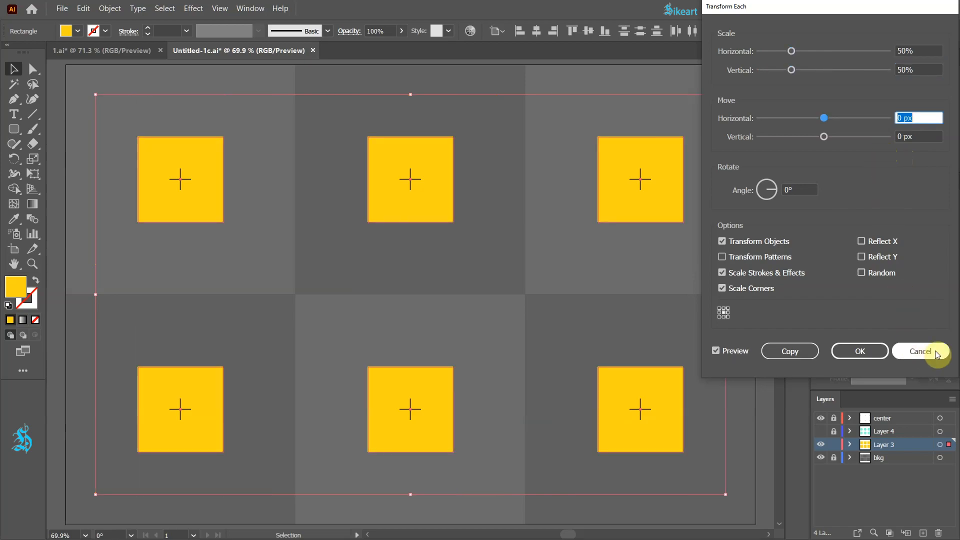
click(875, 349)
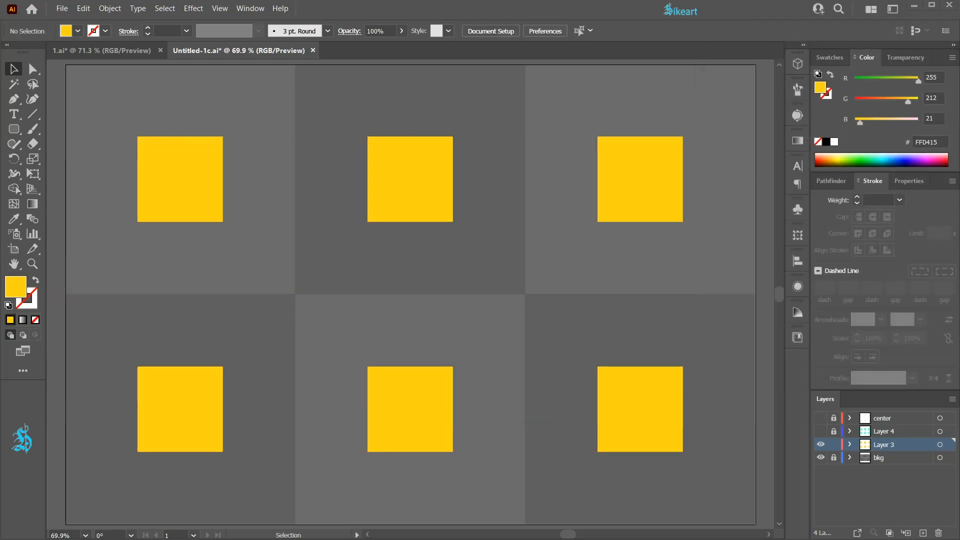